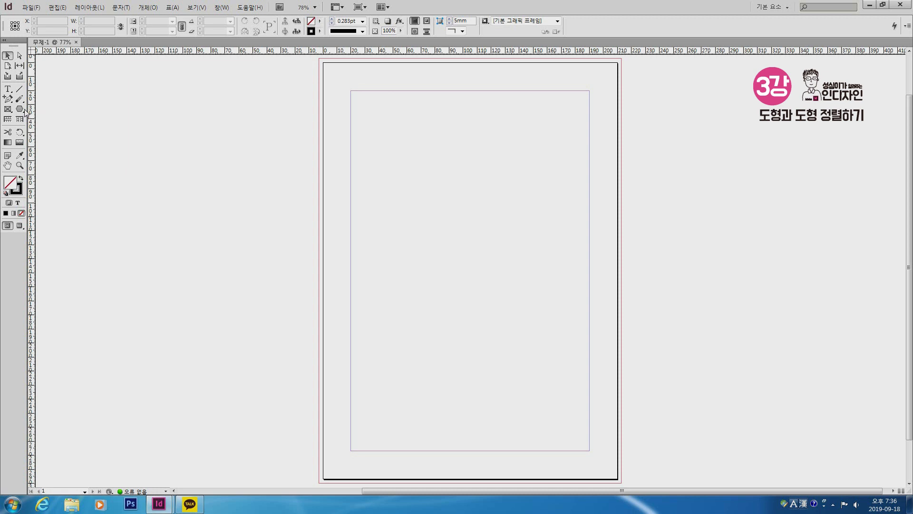
Draw a rectangle in the left half of the page and set its width and height to 50 mm
drag(20, 109, 38, 110)
drag(358, 188, 439, 280)
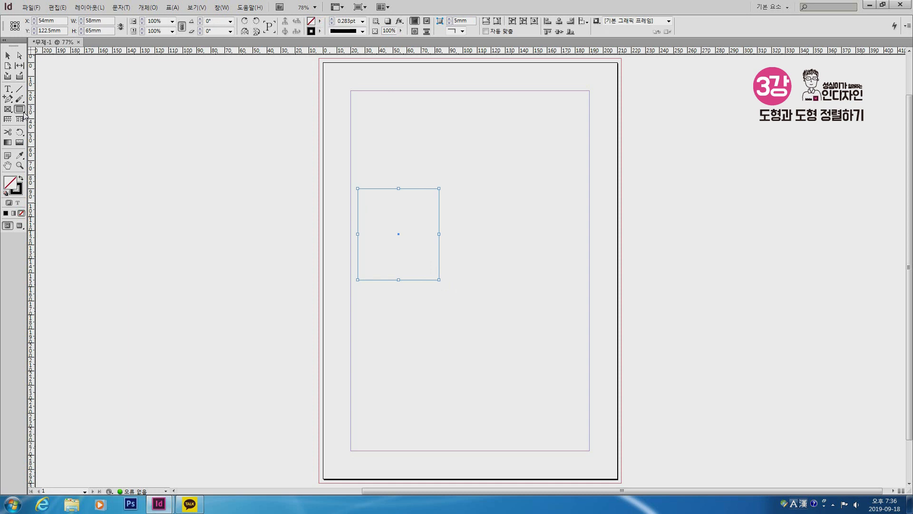
click(8, 56)
double_click(95, 20)
text(50)
key(Tab)
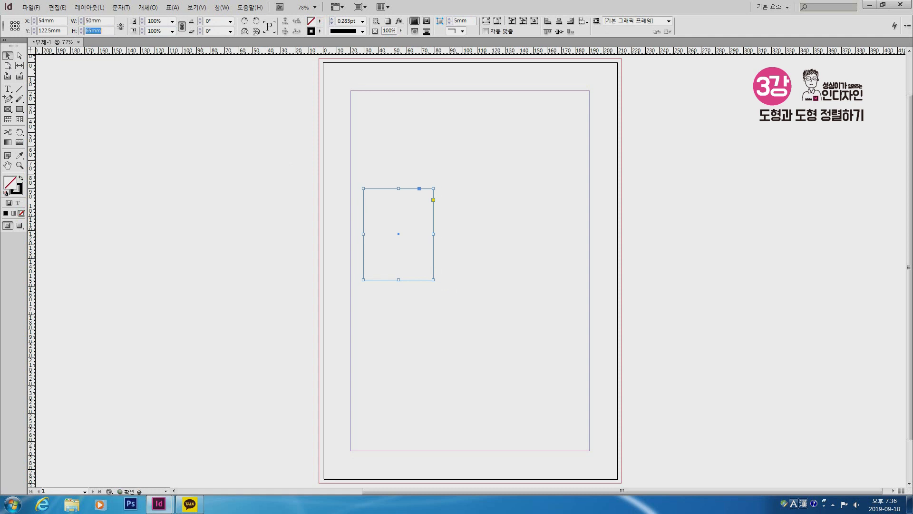
text(50)
key(Return)
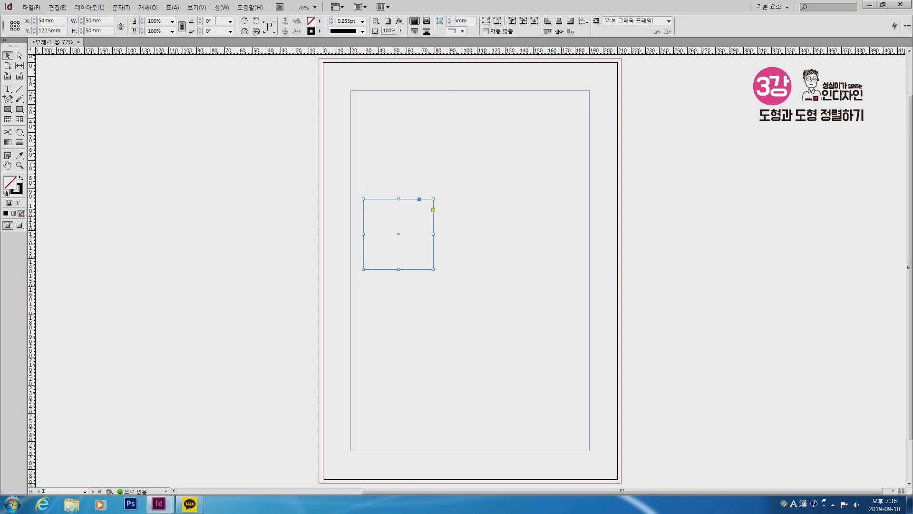
Set the stroke weight of the 50 mm square to 5 pt
click(221, 7)
mouse_move(239, 147)
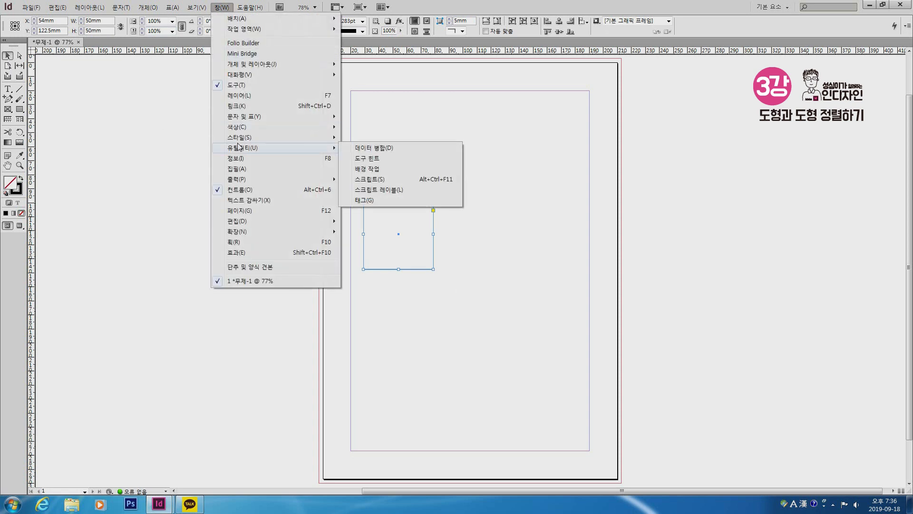
click(247, 242)
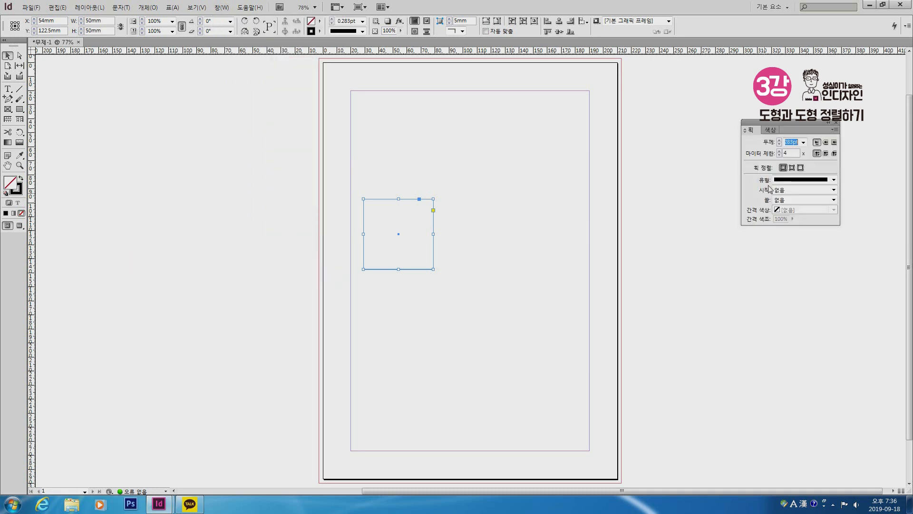
click(780, 141)
click(779, 140)
click(780, 141)
click(779, 141)
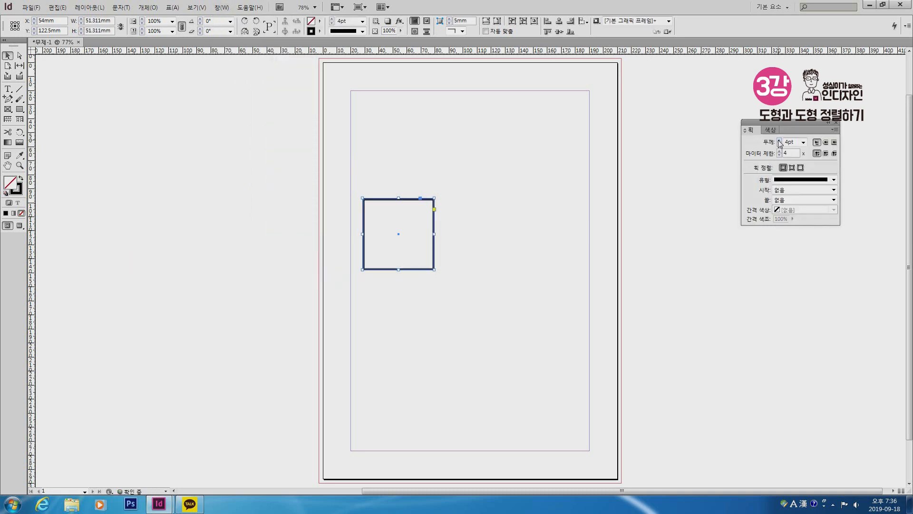
click(779, 141)
drag(767, 130, 649, 164)
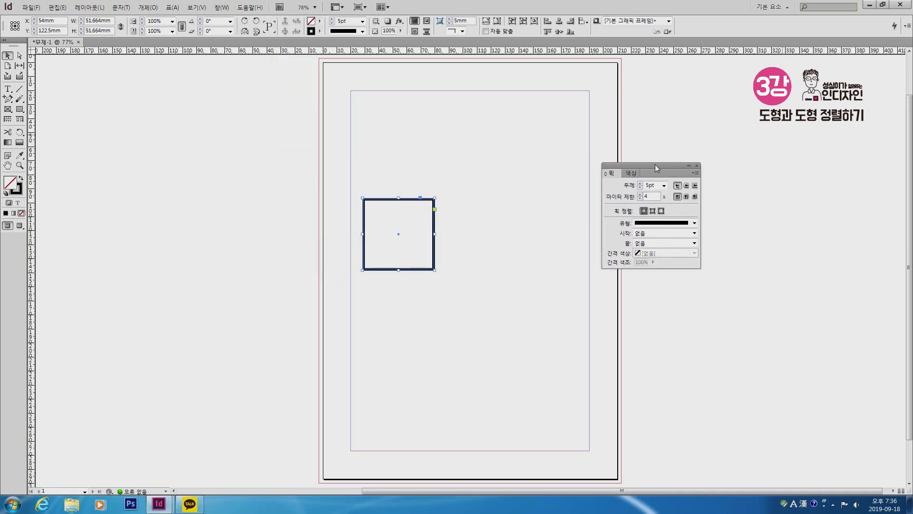
click(697, 166)
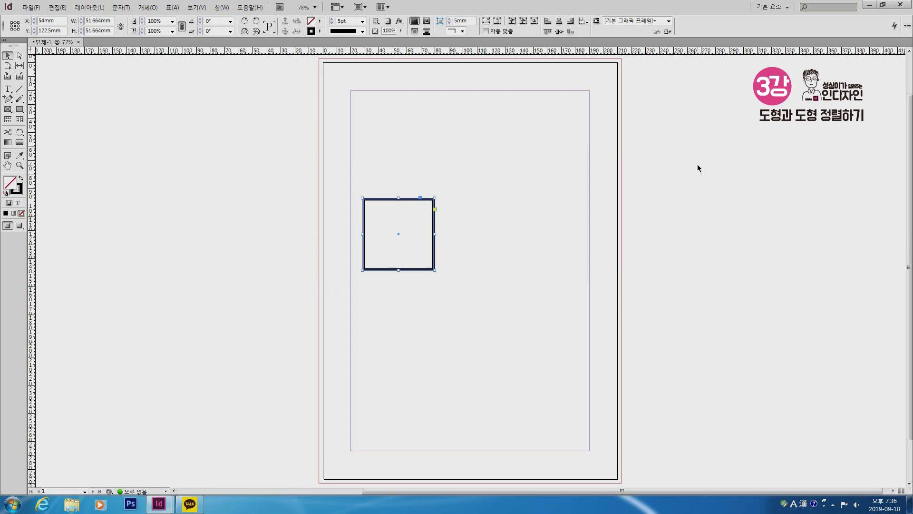
Draw a second rectangle beside the large square and set its width and height to 30 mm
click(21, 110)
drag(470, 206, 526, 257)
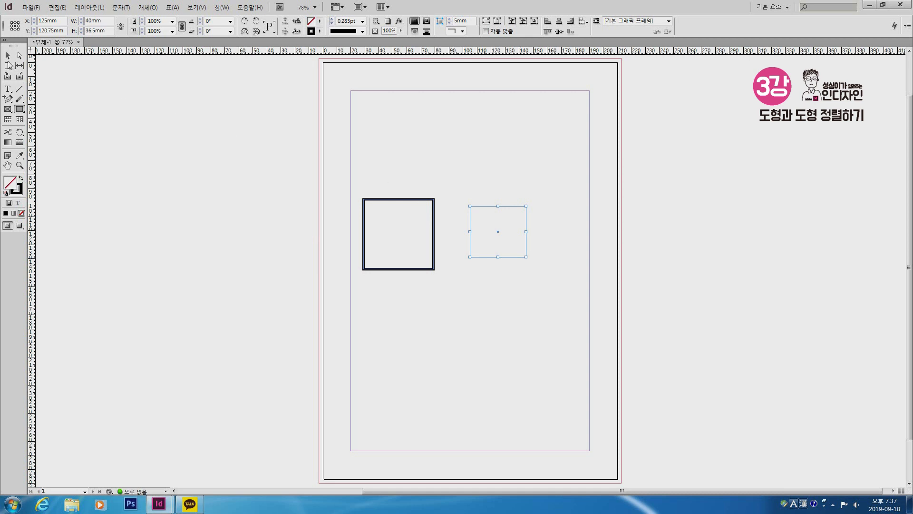
click(8, 57)
double_click(104, 20)
text(30)
key(Tab)
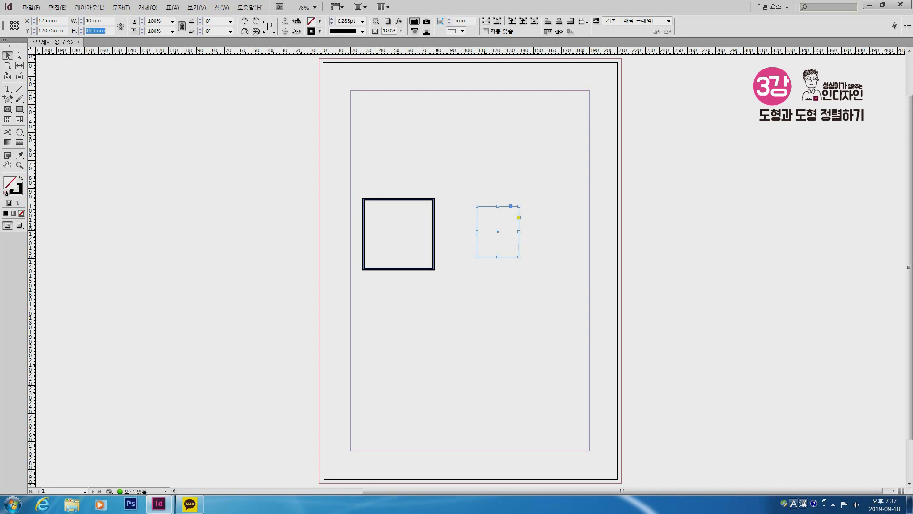
text(30)
key(Return)
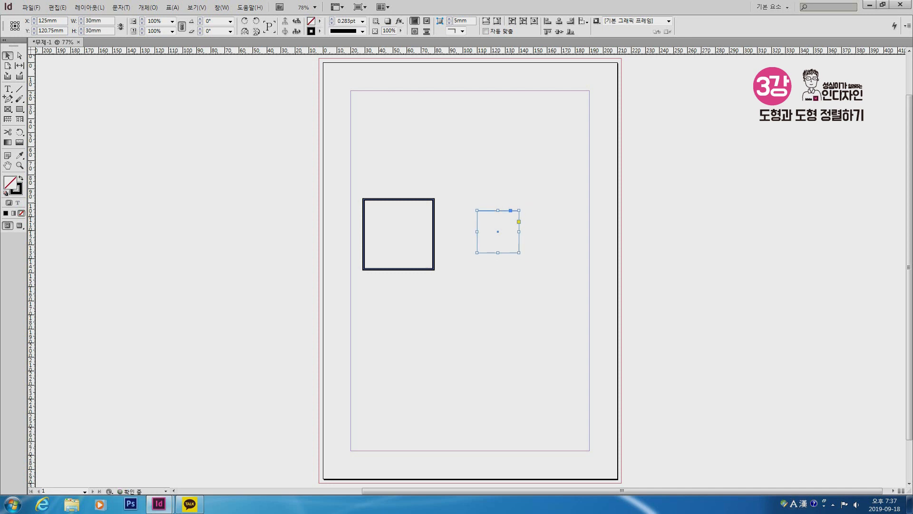
Set the stroke weight of the 30 mm square to 7 pt
click(222, 7)
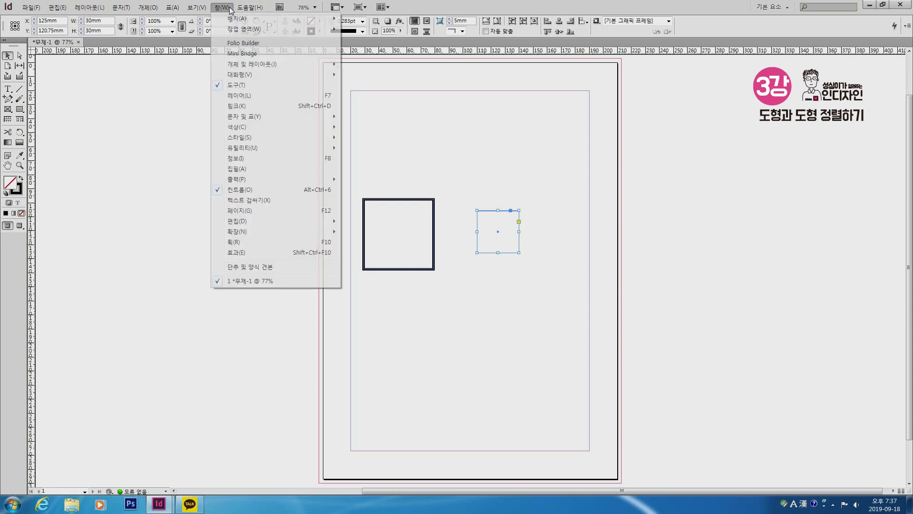
click(256, 243)
click(640, 184)
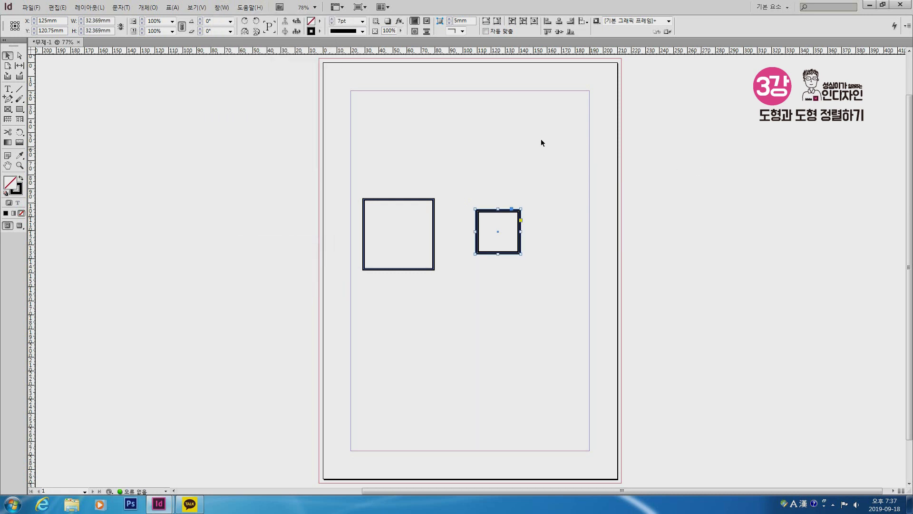
Fill the small square with yellow, C 13, M 0, Y 87, K 0, keeping its black stroke
click(222, 7)
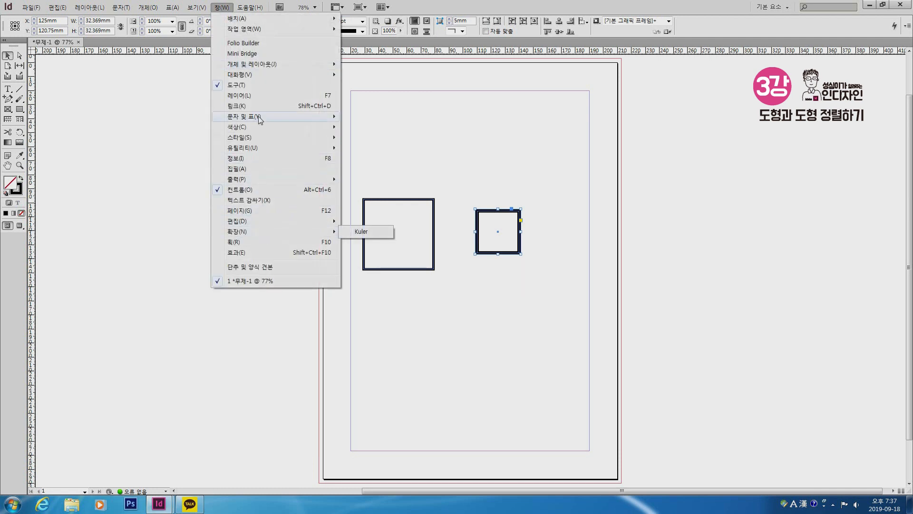
mouse_move(261, 127)
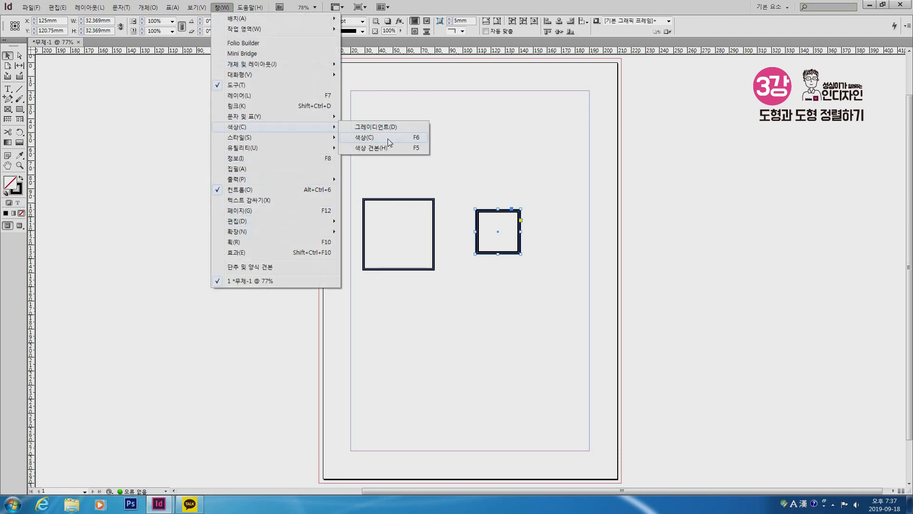
click(388, 139)
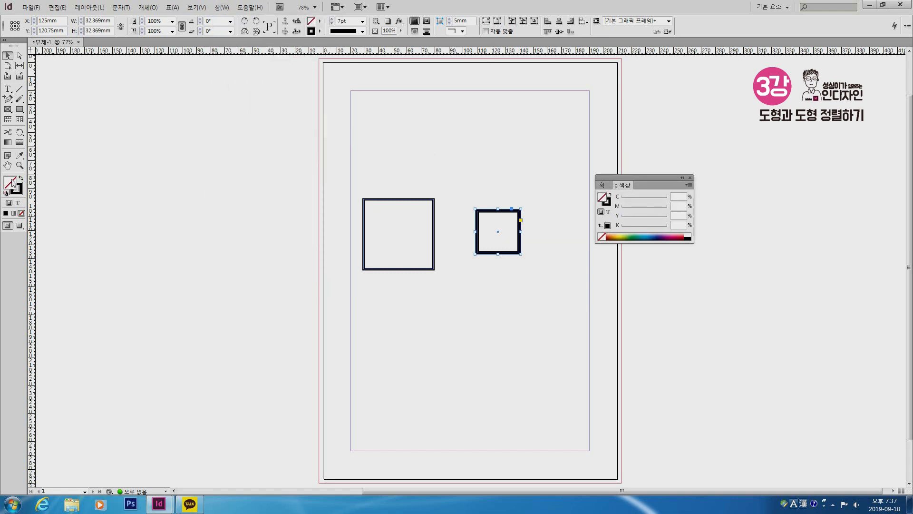
click(18, 192)
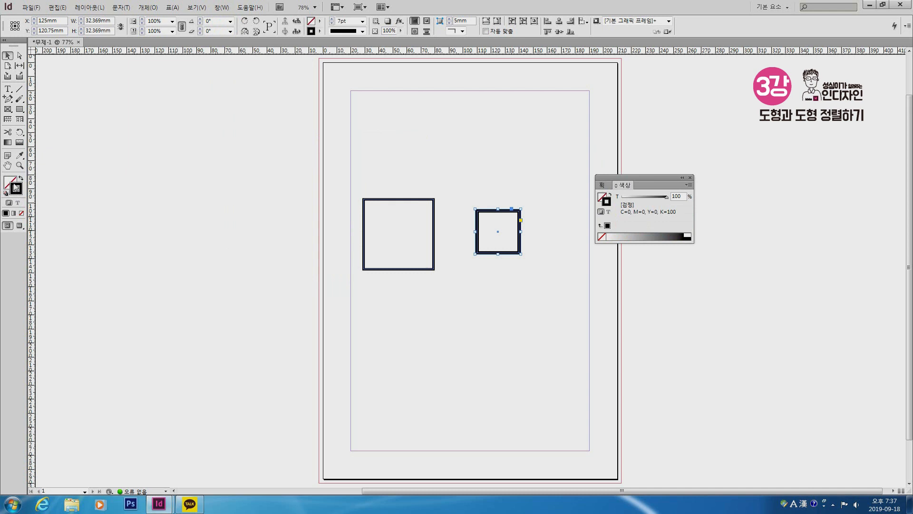
click(13, 180)
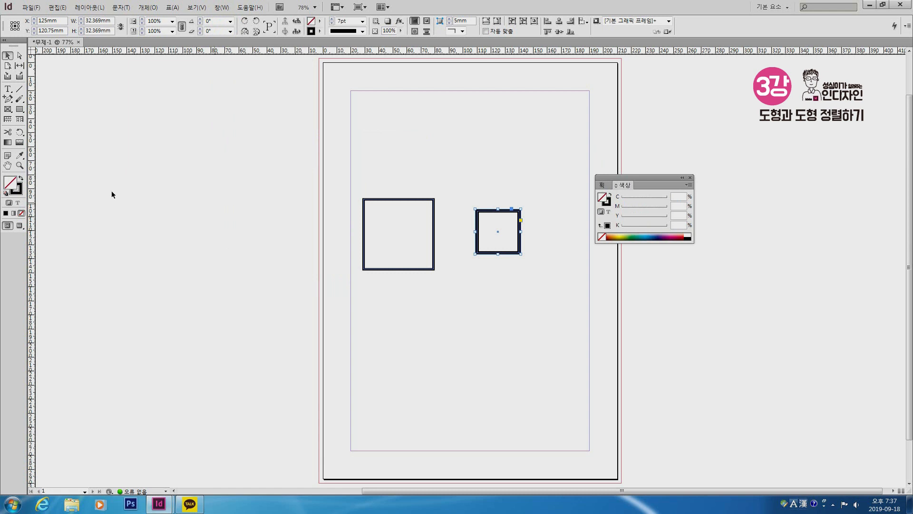
click(624, 237)
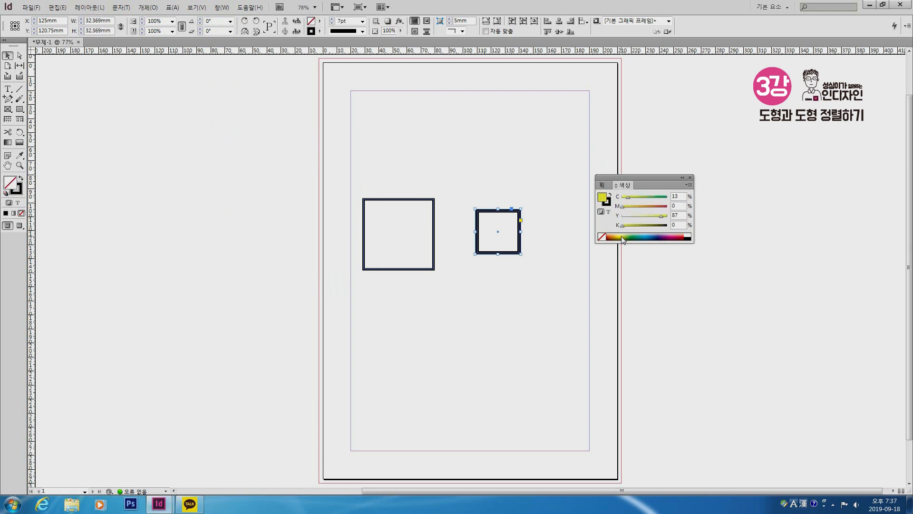
Fill the large square with green, C 70, M 0, Y 100, K 0, and close the colour settings
click(435, 203)
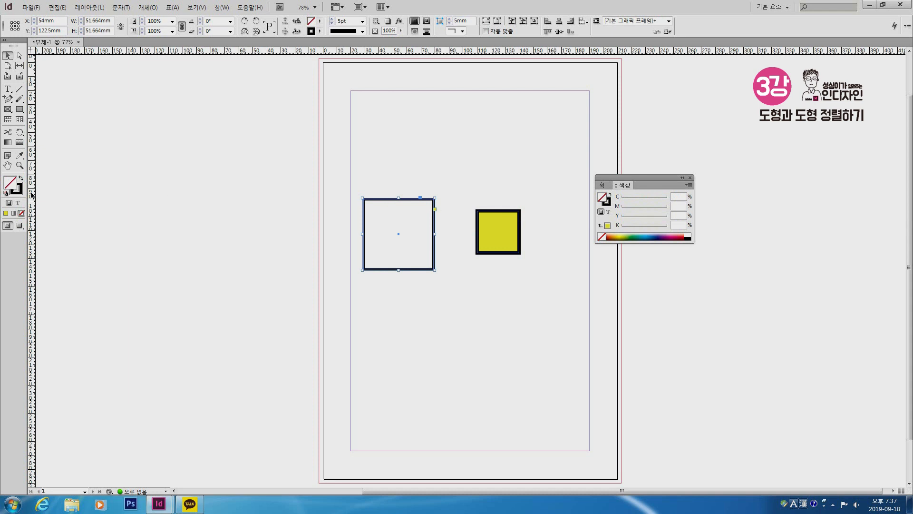
click(629, 237)
click(629, 238)
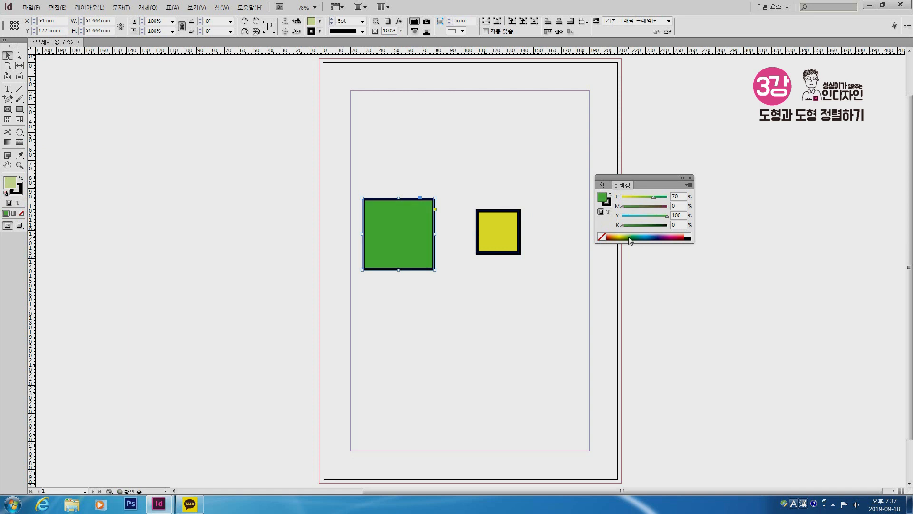
drag(635, 177, 699, 155)
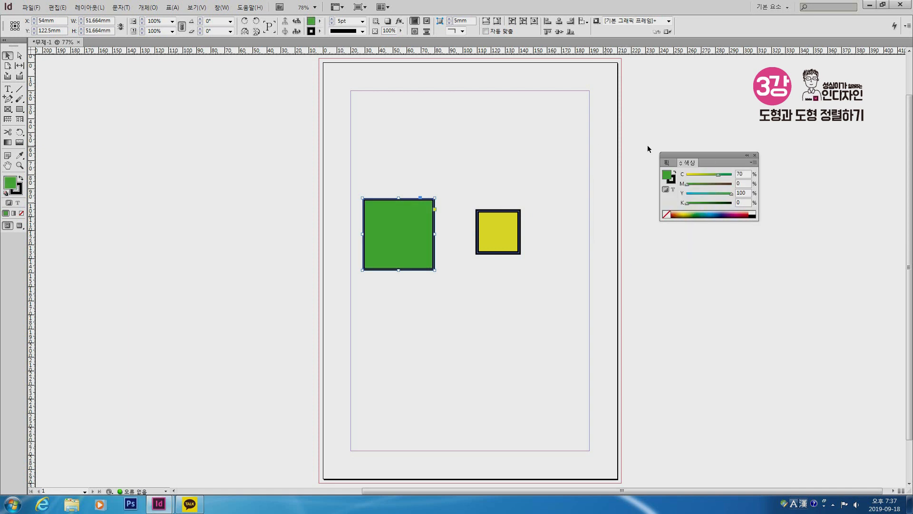
click(755, 155)
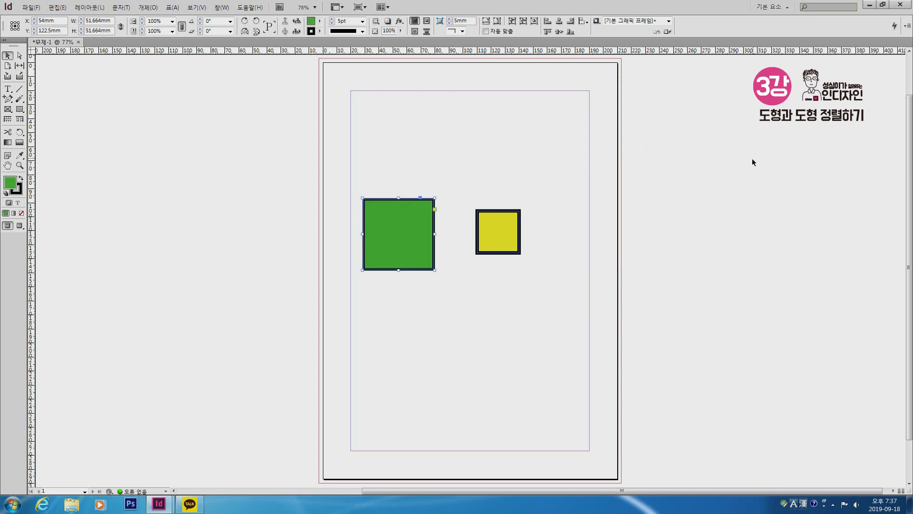
Select both squares together with a selection marquee around them, and clear the selection
click(559, 182)
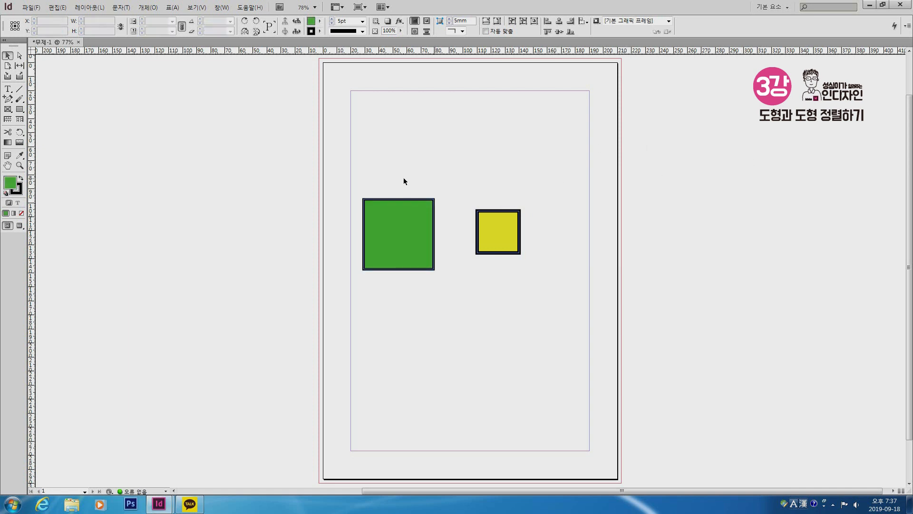
click(7, 55)
drag(347, 165, 549, 302)
click(561, 312)
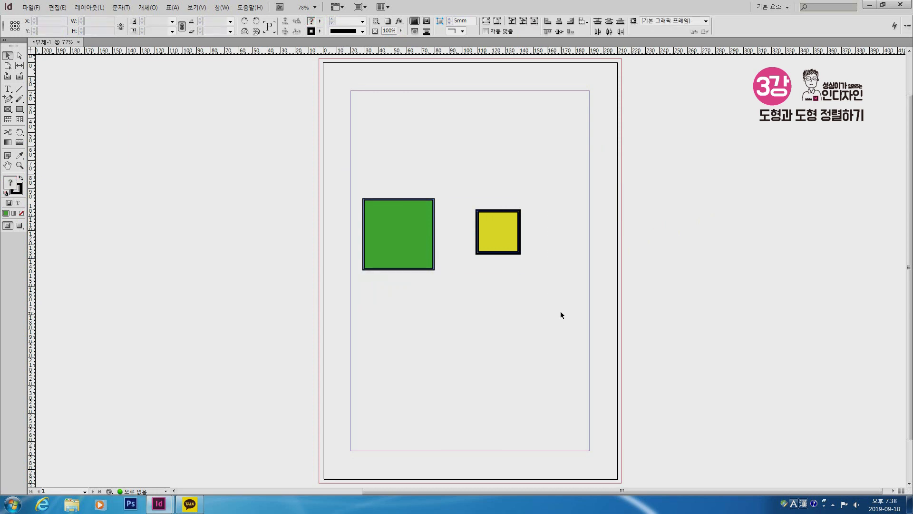
Select the green square, add the yellow square to the selection, and deselect both
click(421, 255)
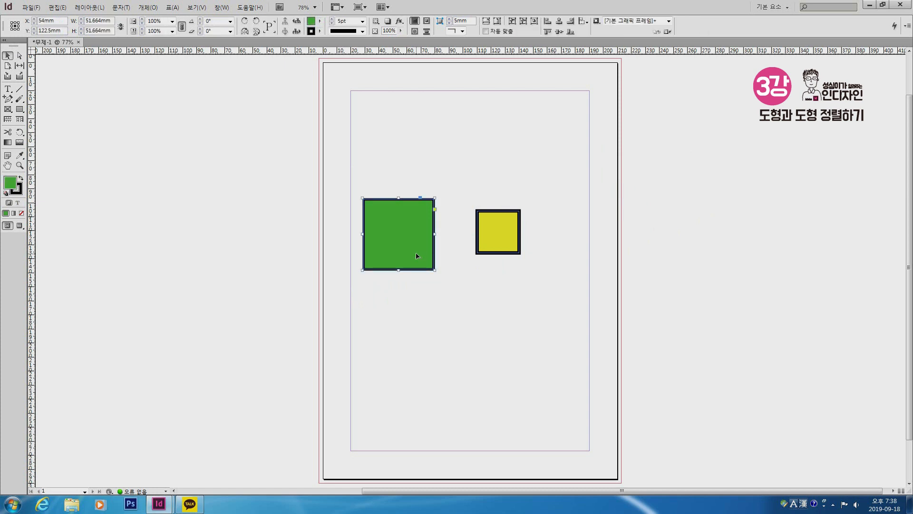
shift+click(497, 248)
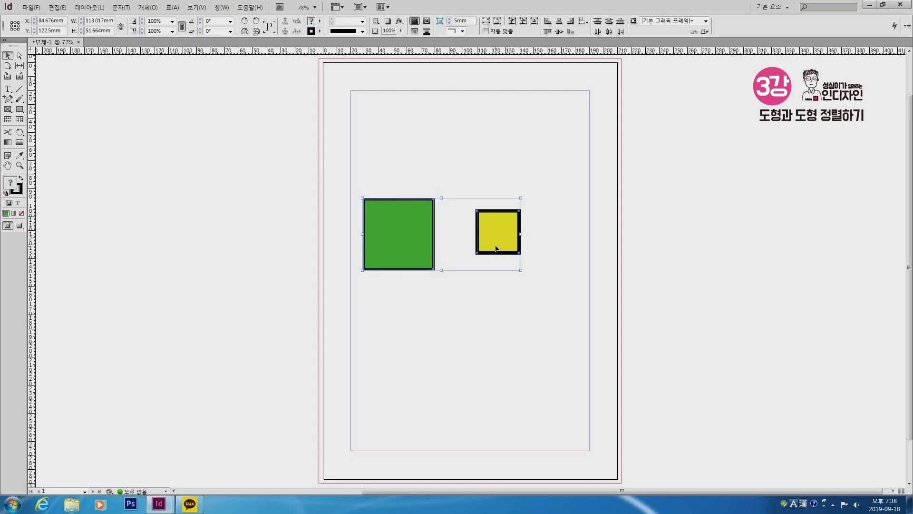
click(455, 265)
Select the green and yellow squares one at a time in alternation, and clear the selection
click(404, 247)
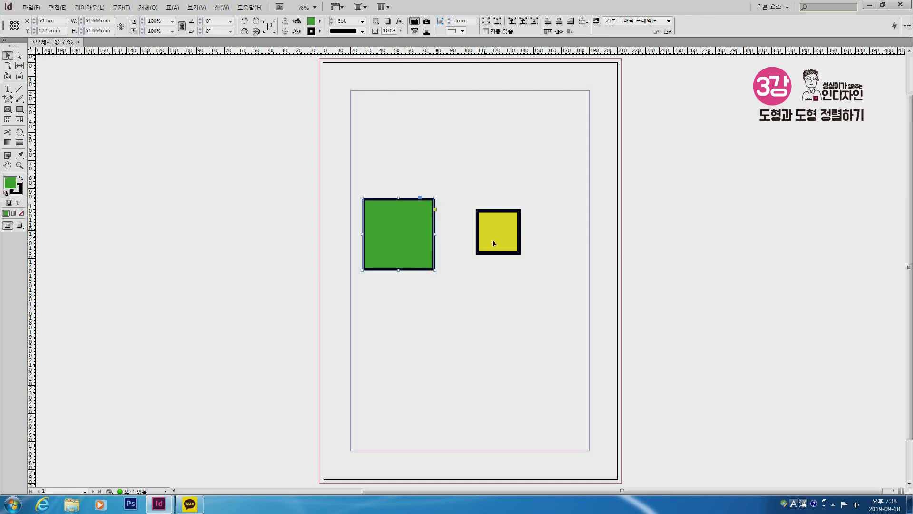
click(493, 244)
click(413, 245)
click(507, 238)
click(521, 296)
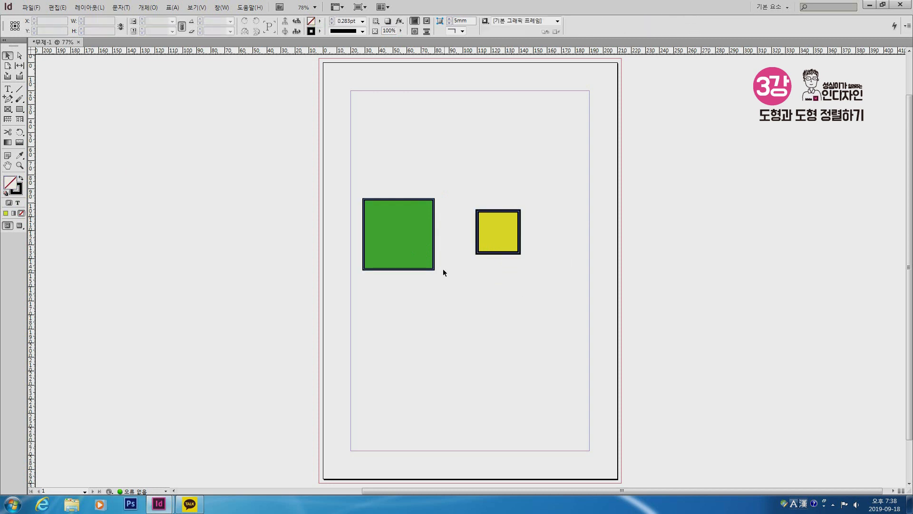
Select the green and yellow squares together and open the Align options, placed close to the squares
click(412, 256)
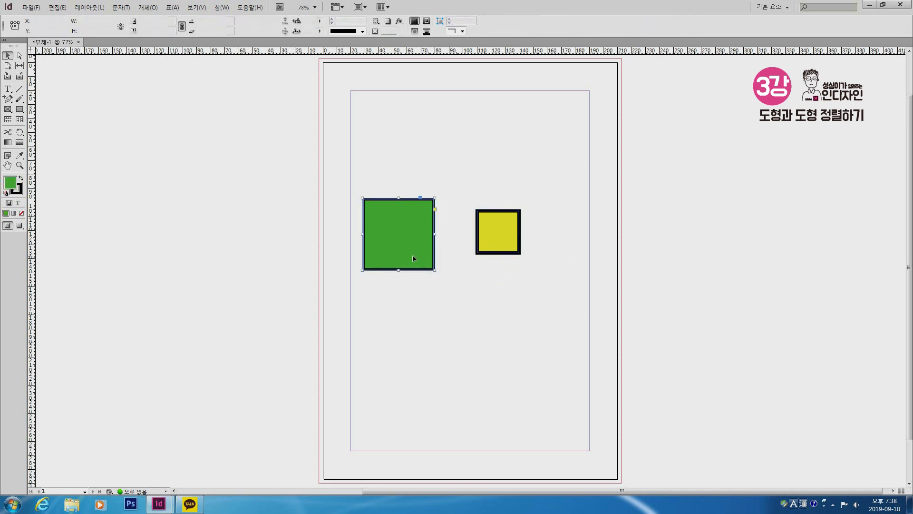
shift+click(496, 238)
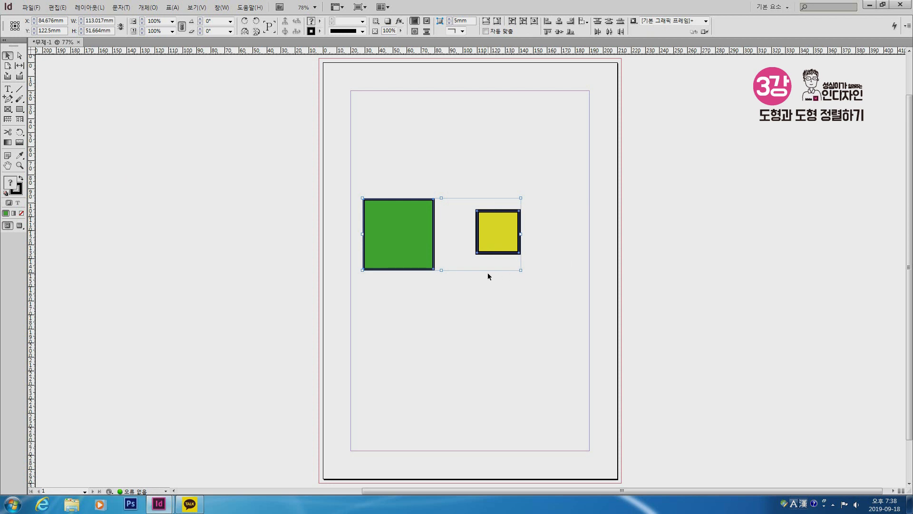
click(222, 7)
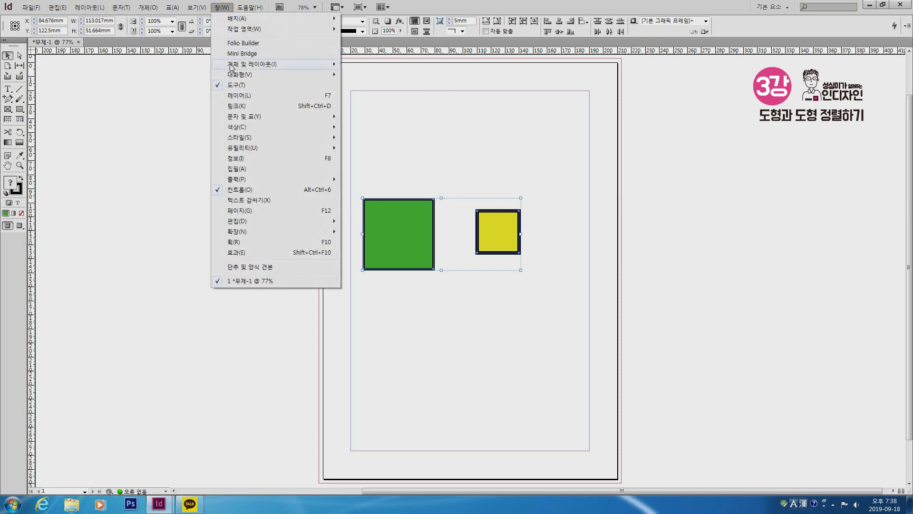
mouse_move(231, 65)
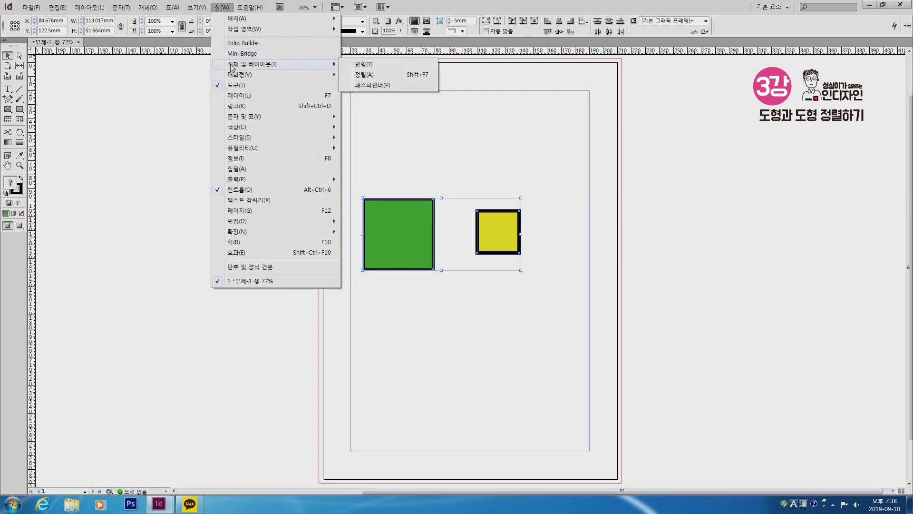
click(388, 76)
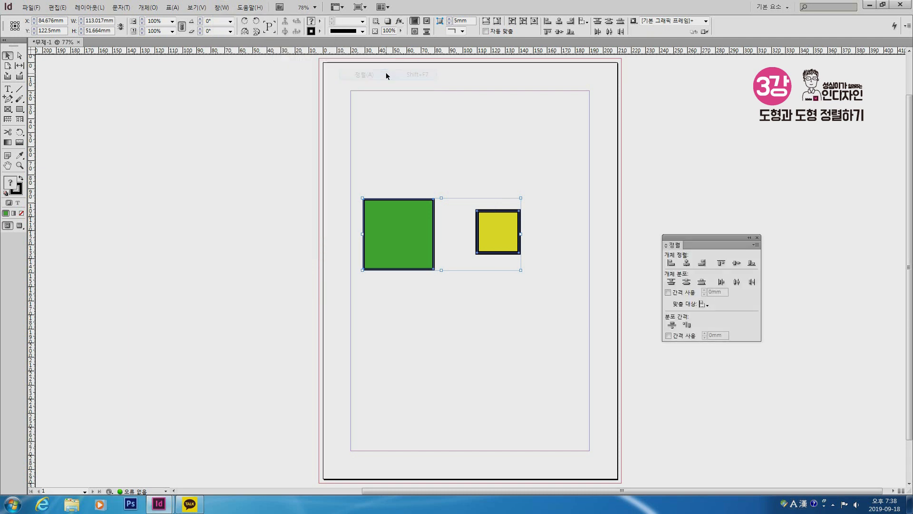
drag(697, 239, 582, 127)
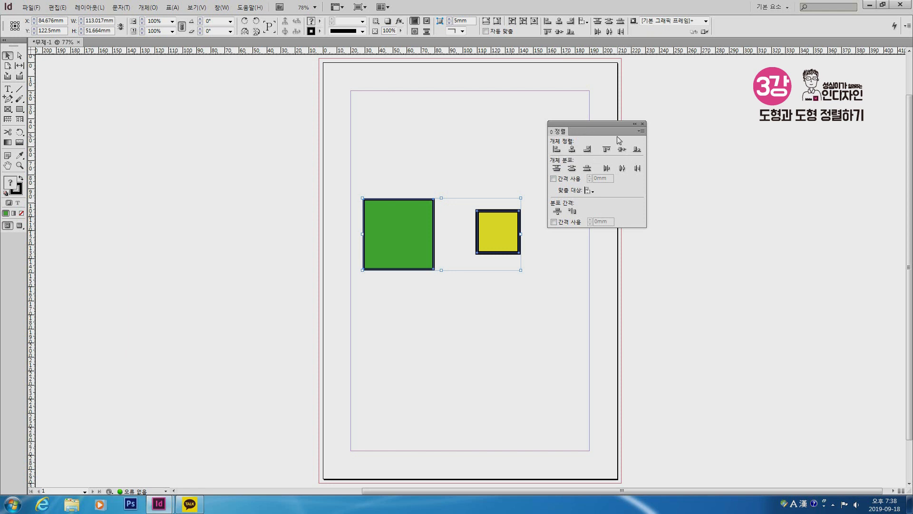
Align the green and yellow squares horizontally by their left edges, by their right edges, and by their horizontal centres
click(556, 151)
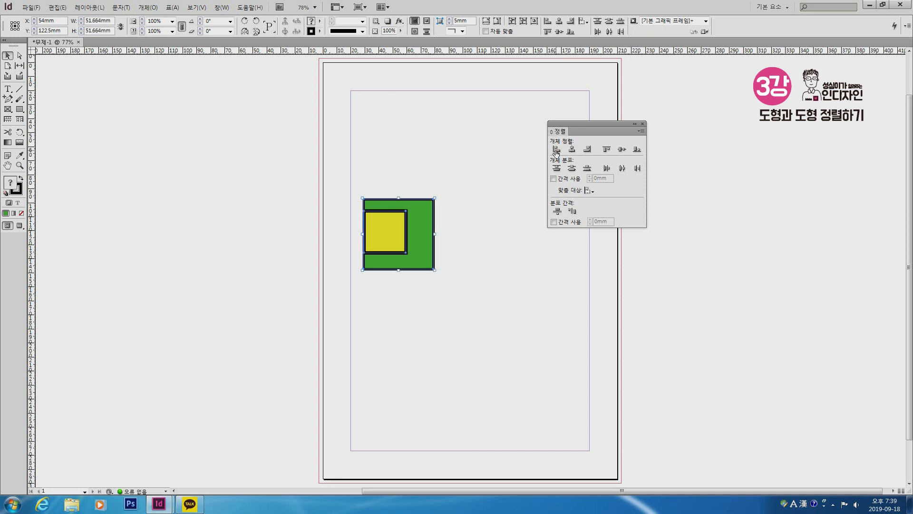
click(586, 151)
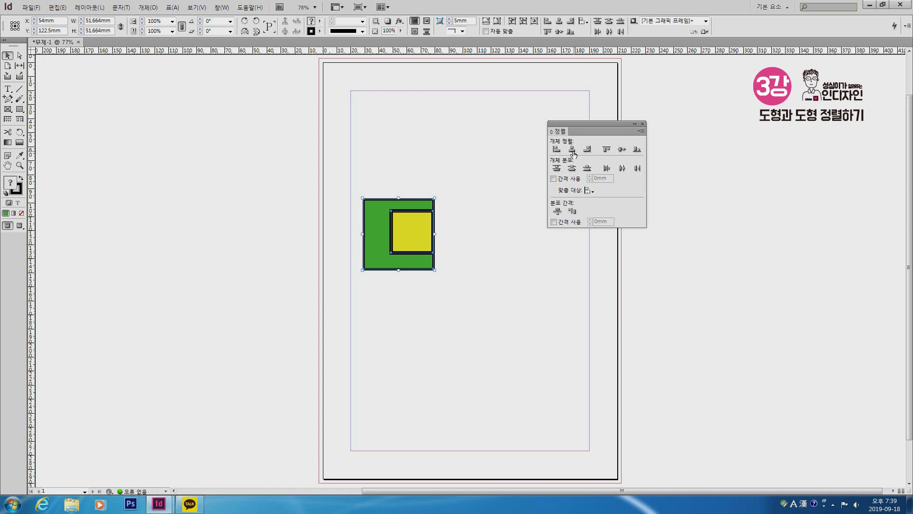
click(572, 151)
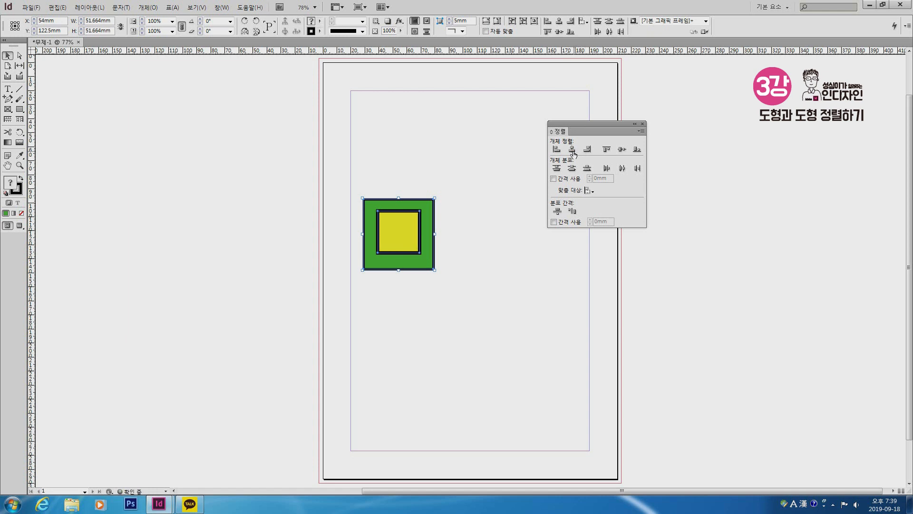
Align the two selected squares vertically by their top edges, by their bottom edges, and by their vertical centres
click(607, 151)
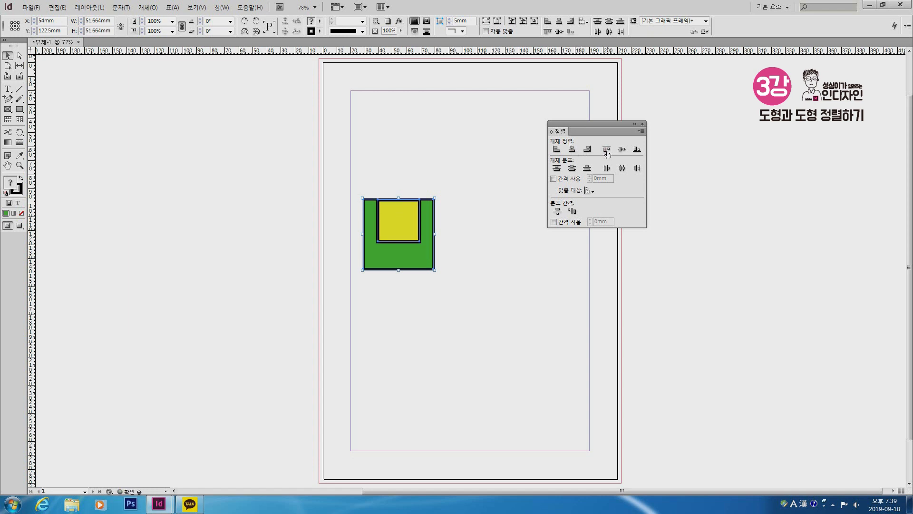
click(636, 150)
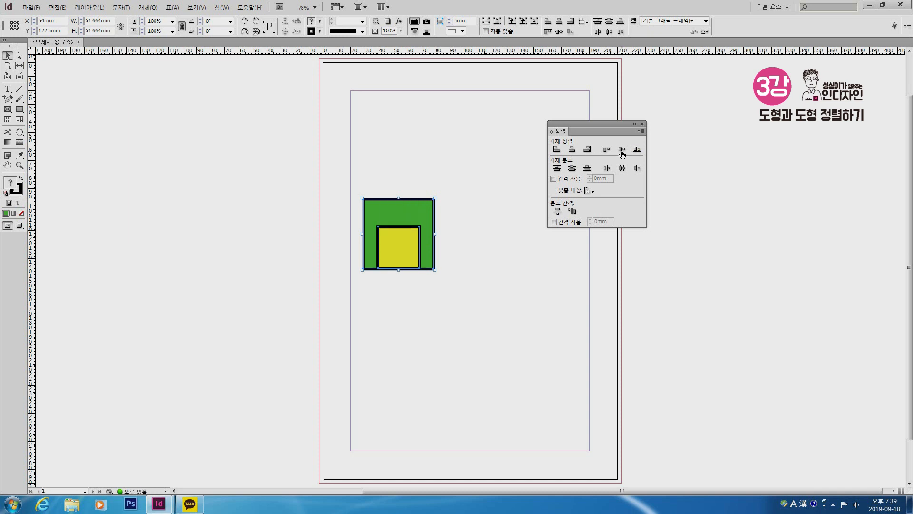
click(622, 150)
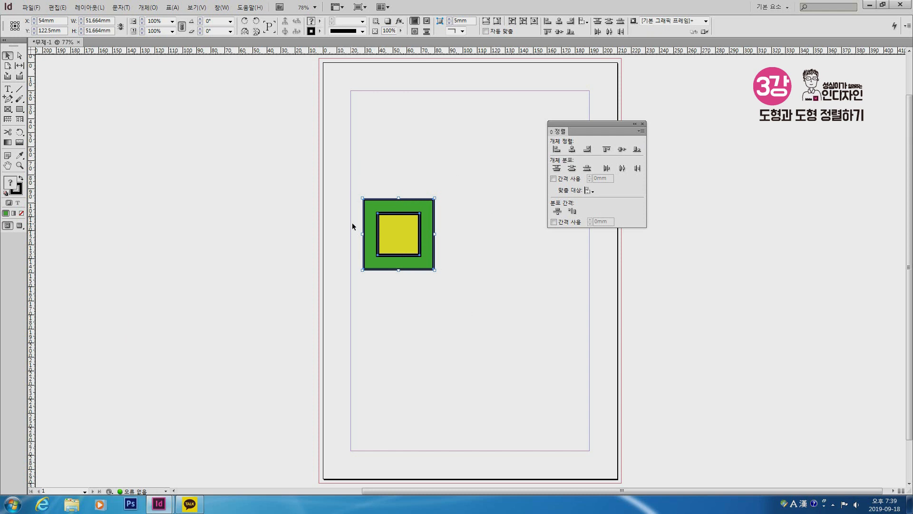
Try aligning the two squares by their left, right, top and bottom edges in turn
click(556, 150)
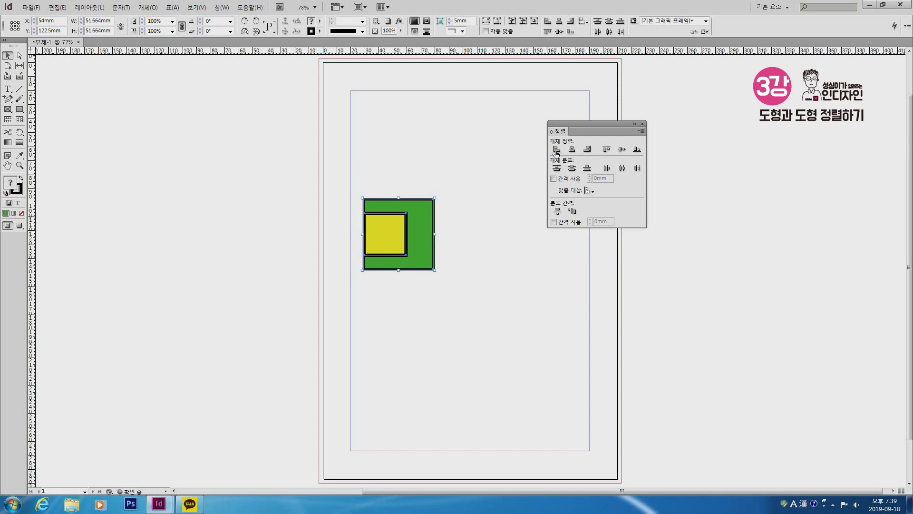
click(587, 151)
click(606, 150)
click(638, 150)
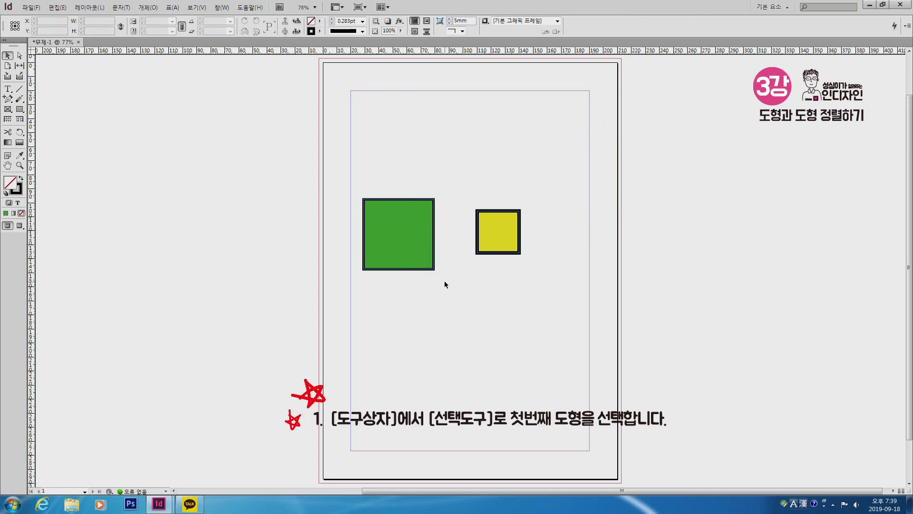
Select the green and yellow squares together and open the Align options, moved level with the squares
click(433, 265)
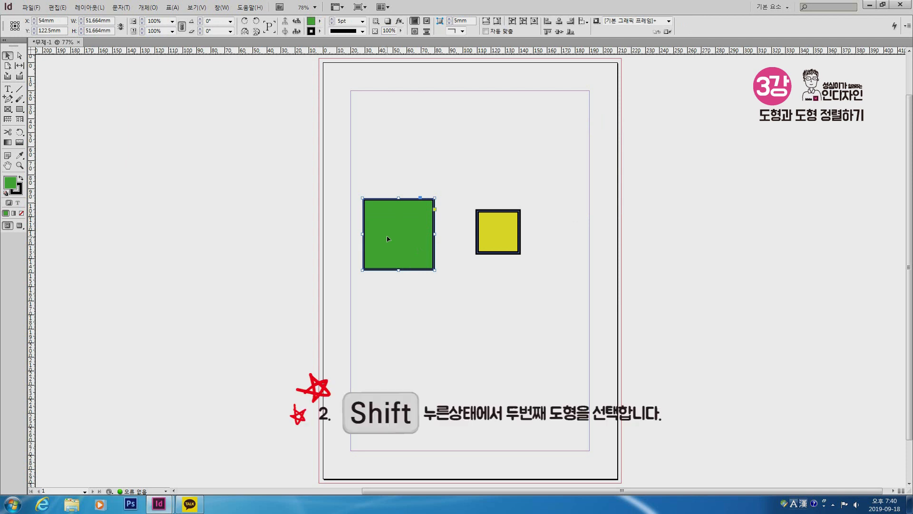
shift+click(501, 240)
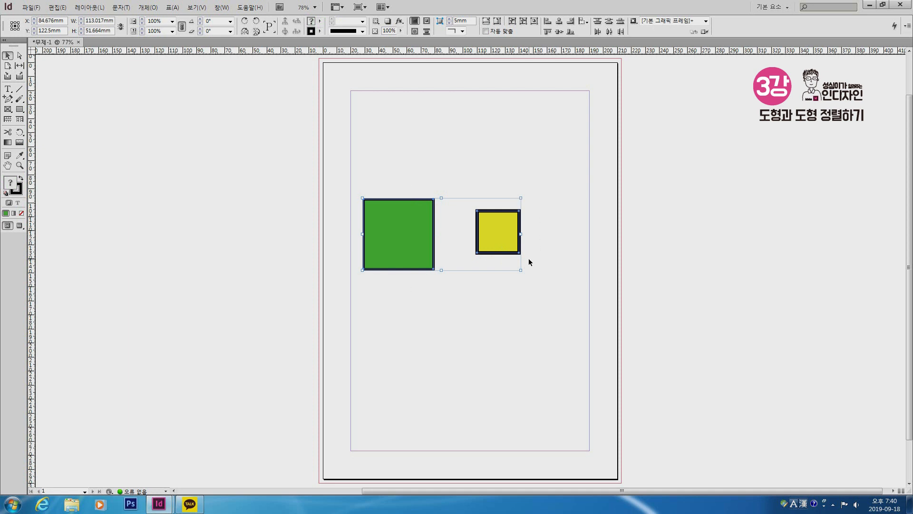
click(220, 8)
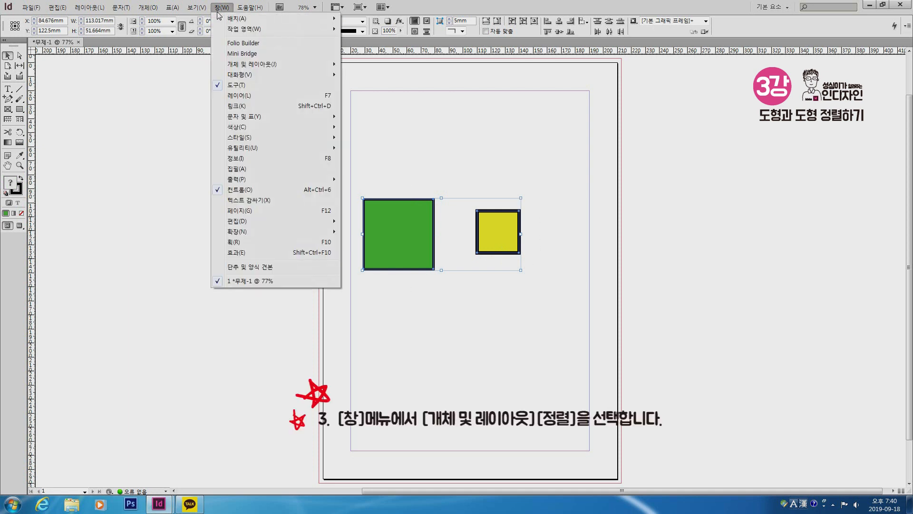
mouse_move(243, 66)
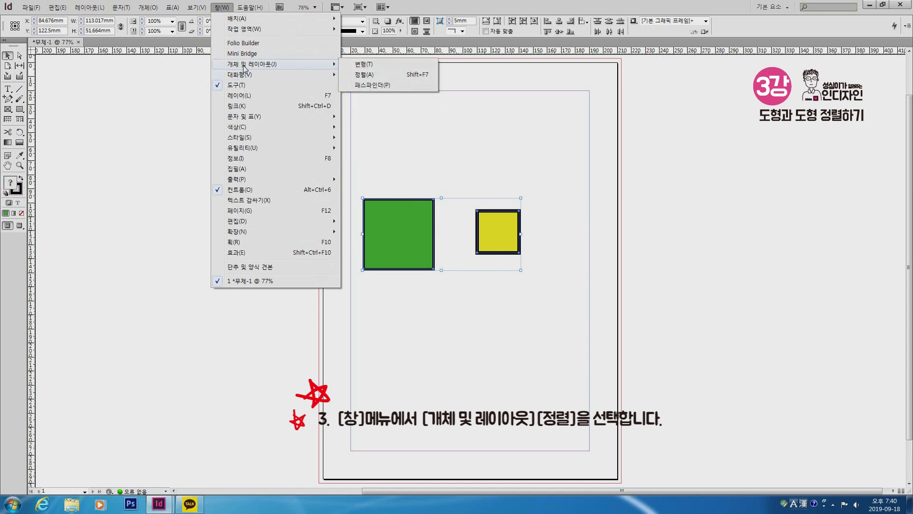
click(365, 75)
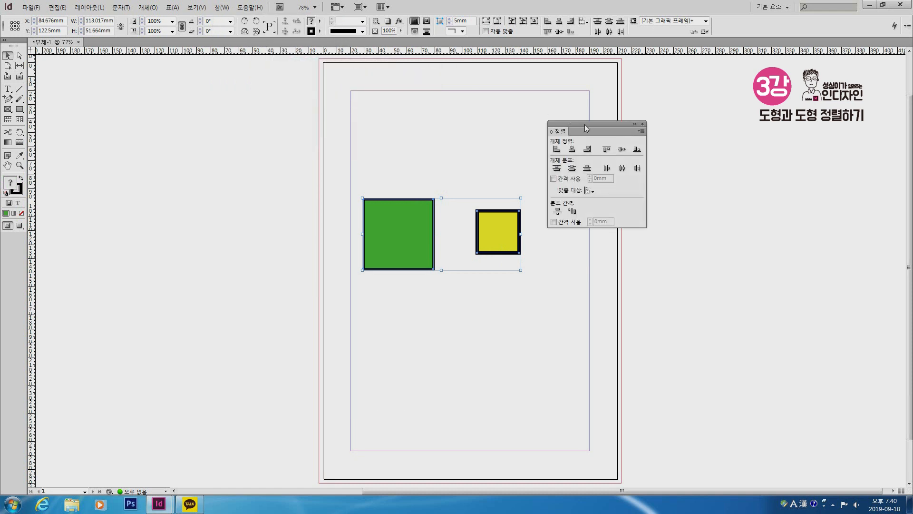
drag(584, 124, 596, 172)
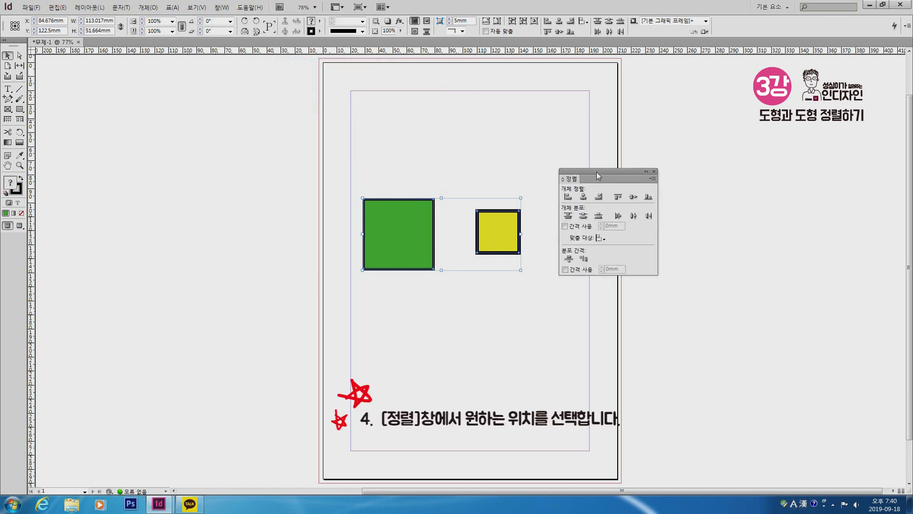
Try the left, right, top and bottom edge alignments one after another on the reselected squares
click(568, 198)
click(599, 197)
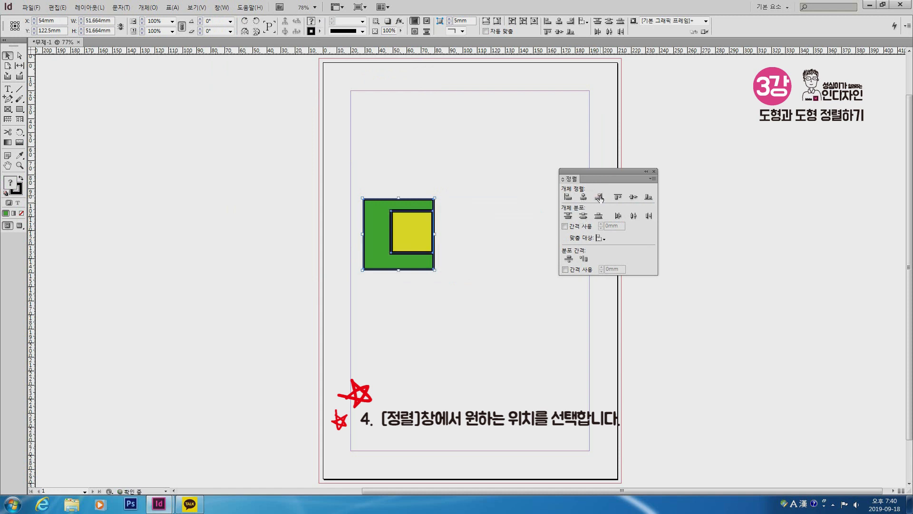
click(617, 197)
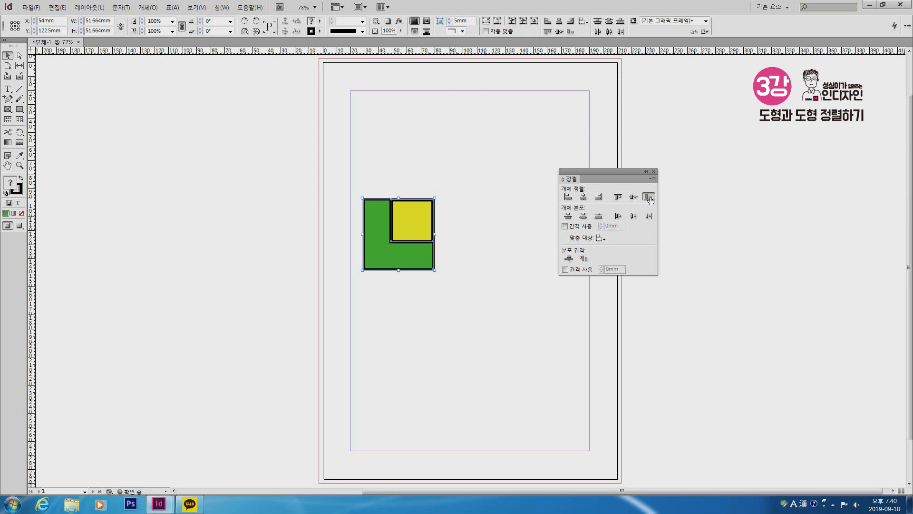
click(649, 198)
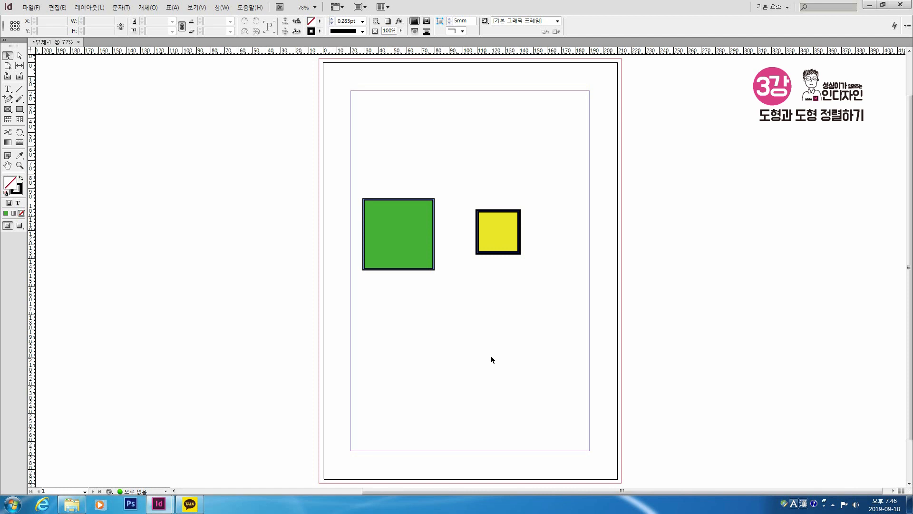
Select the green square, add the yellow square, and open the Align options, placed outside the page
click(413, 250)
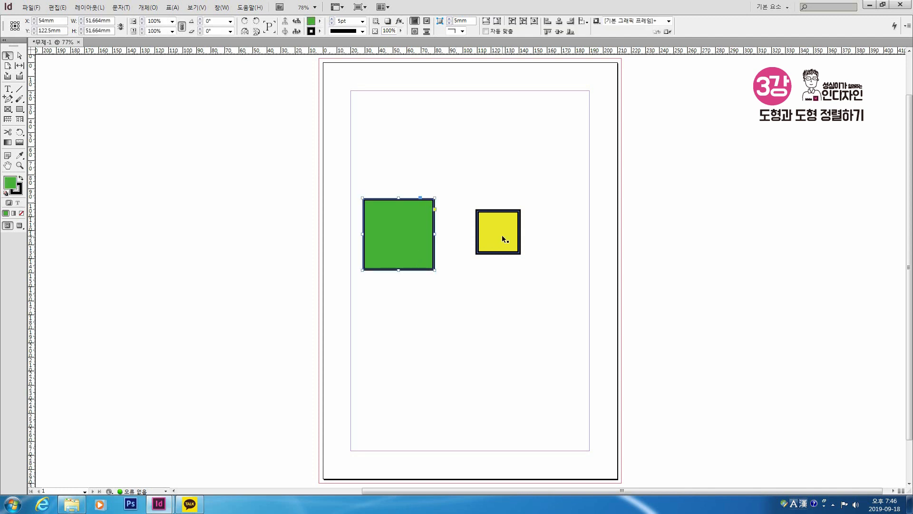
shift+click(502, 238)
click(221, 7)
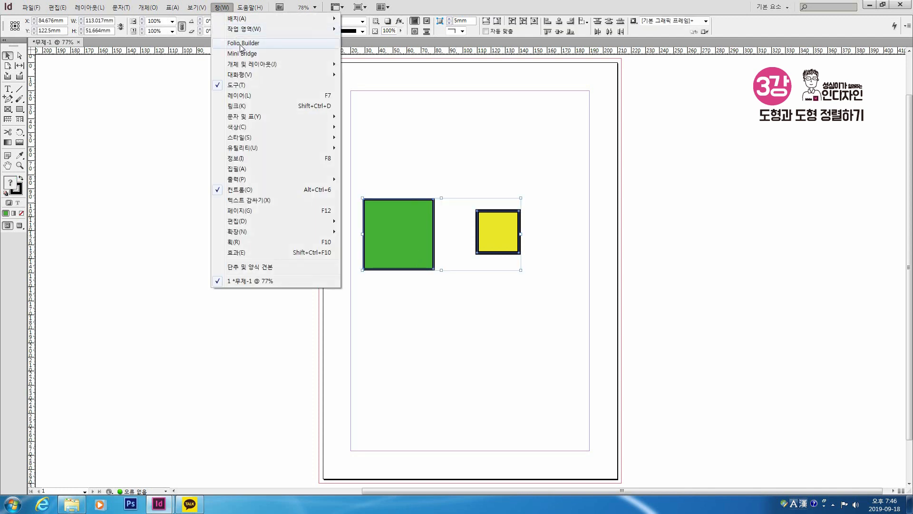
mouse_move(280, 64)
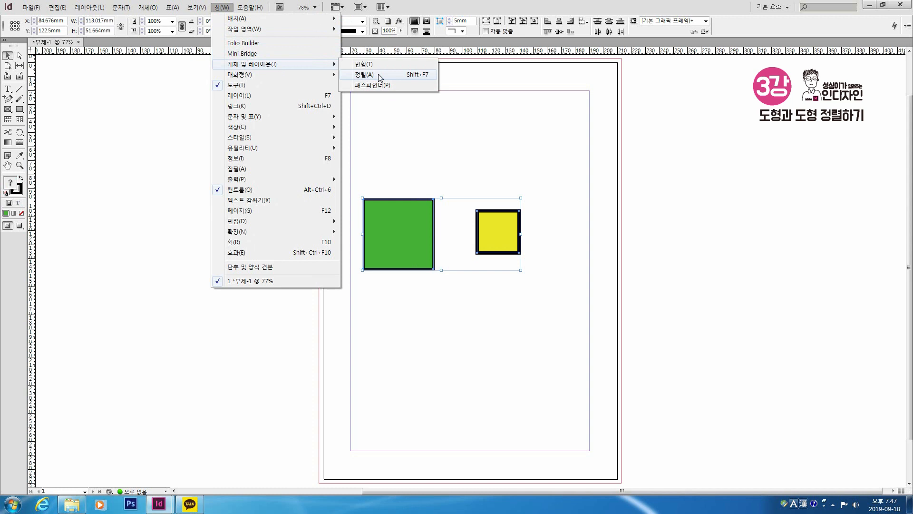
click(378, 74)
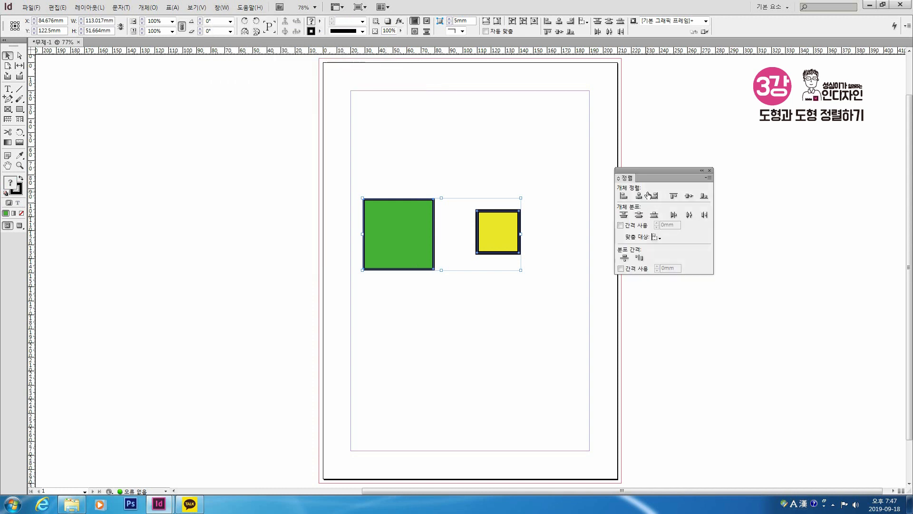
drag(647, 174, 691, 167)
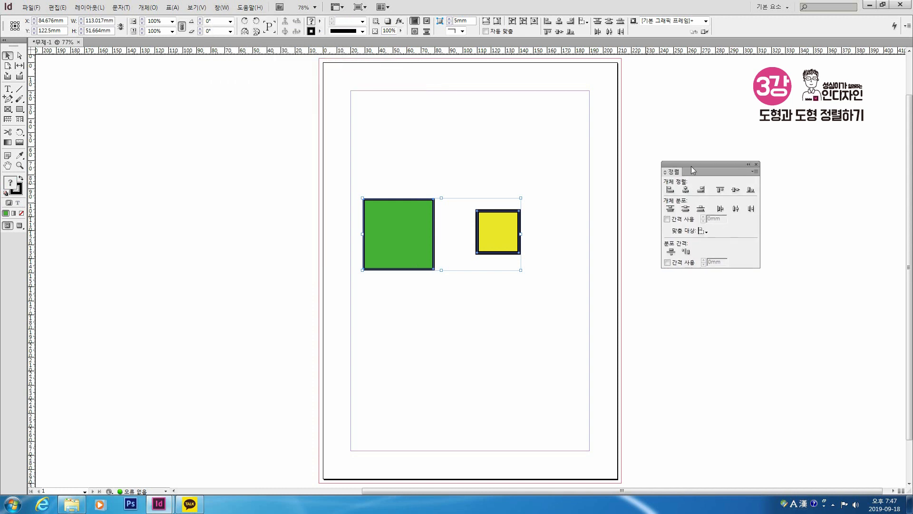
Try the left-edge, right-edge and horizontal-centre alignments on the two squares, undoing them
click(670, 189)
click(701, 190)
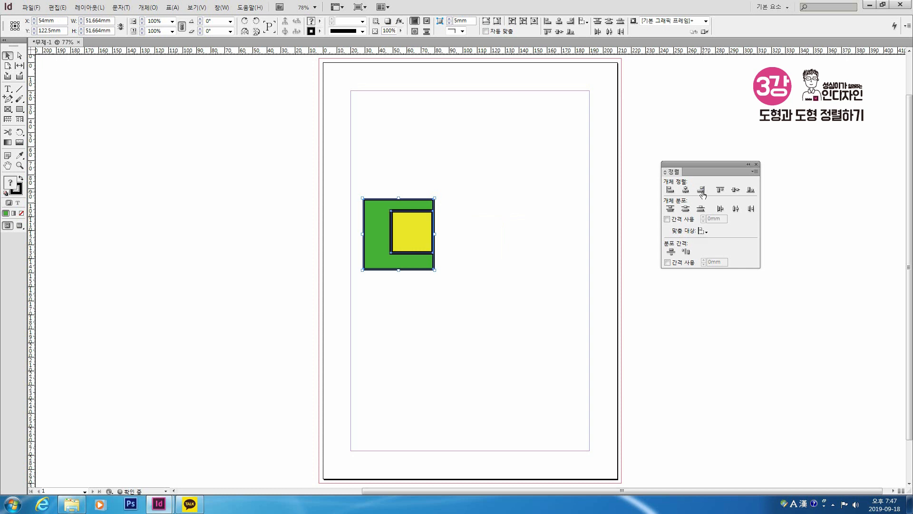
key(ctrl+z)
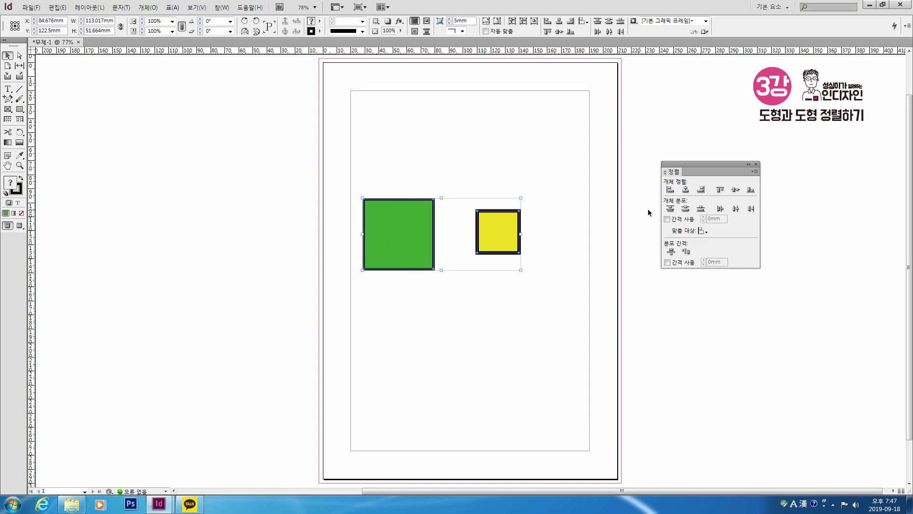
click(686, 191)
key(ctrl+z)
Align the squares by their left edges and by their right edges, and undo both alignments
click(670, 191)
click(701, 191)
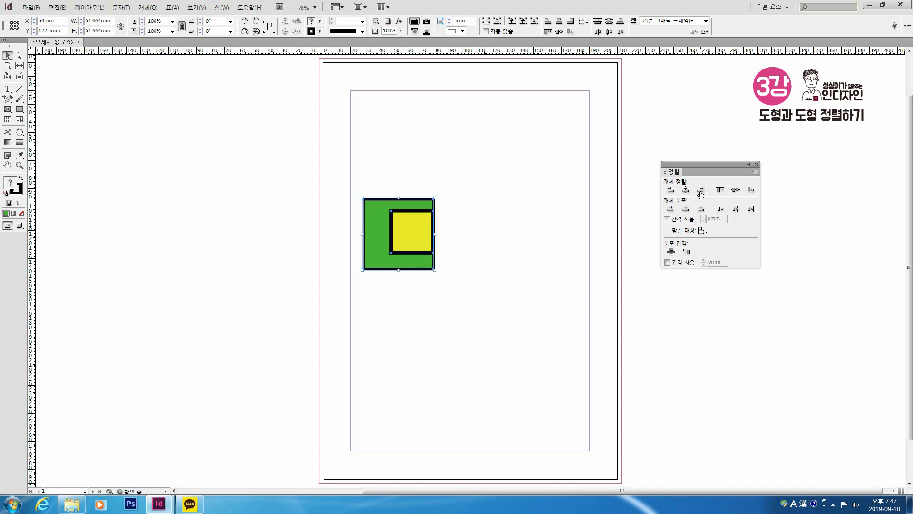
key(ctrl+z)
key(ctrl+z)
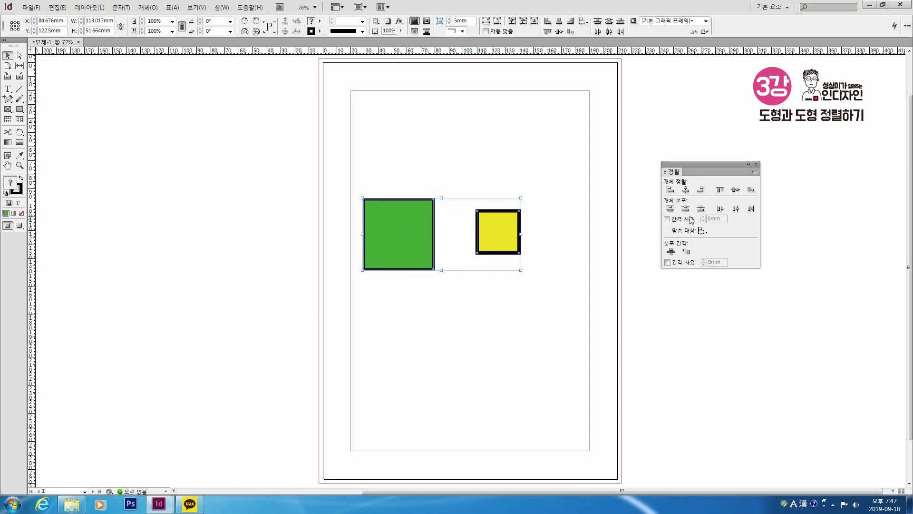
Align both squares by their horizontal centres twice, undoing the alignment each time
click(686, 191)
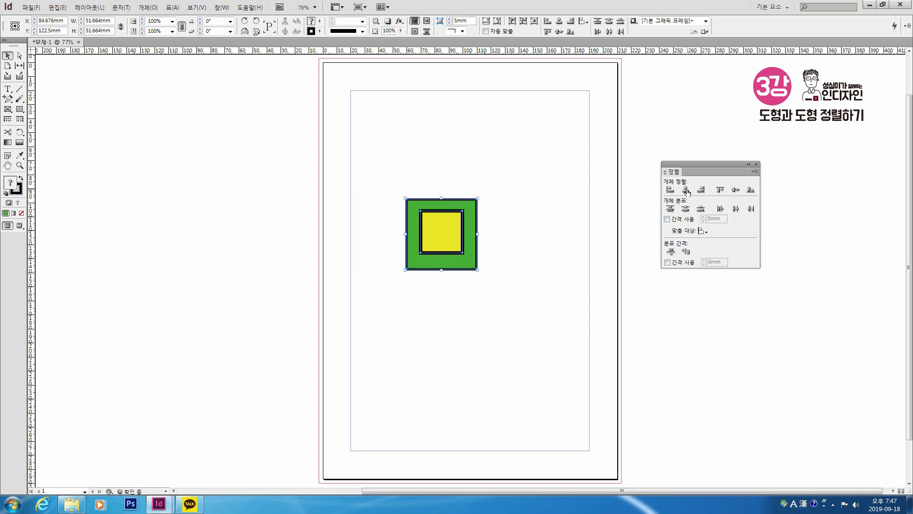
key(ctrl+z)
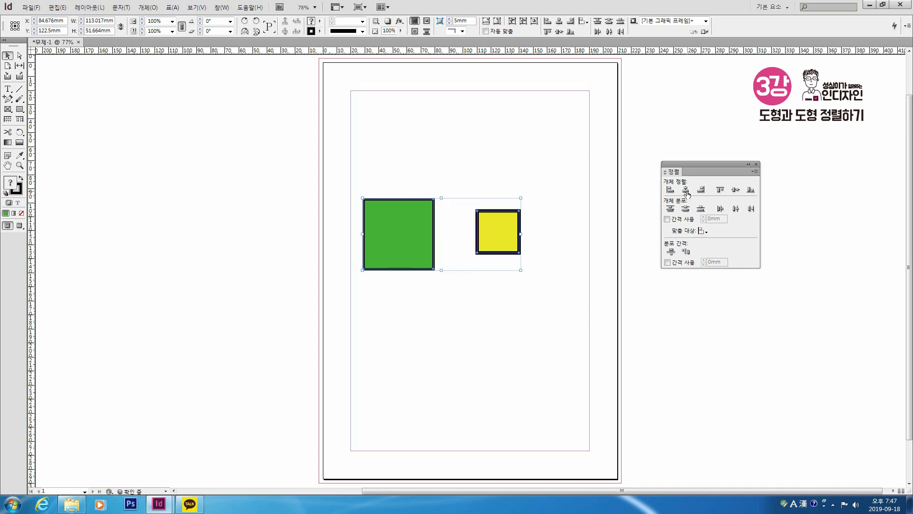
click(687, 190)
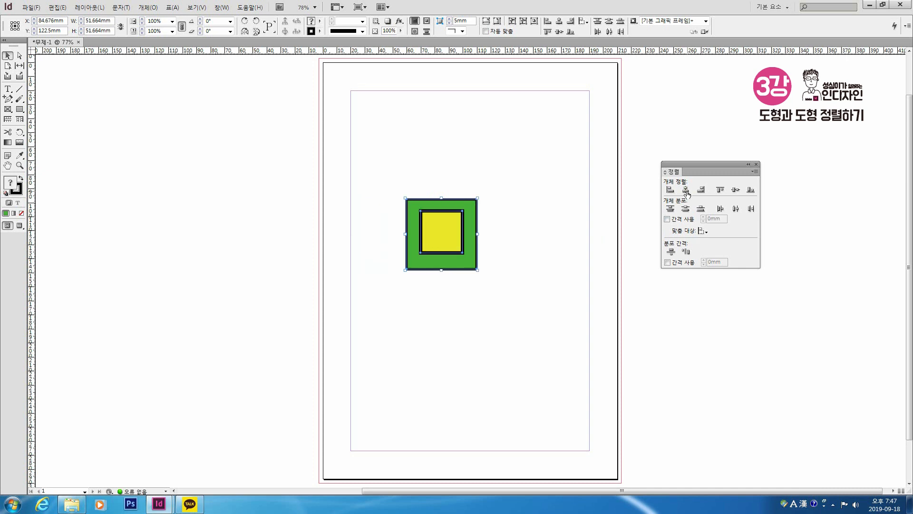
key(ctrl+z)
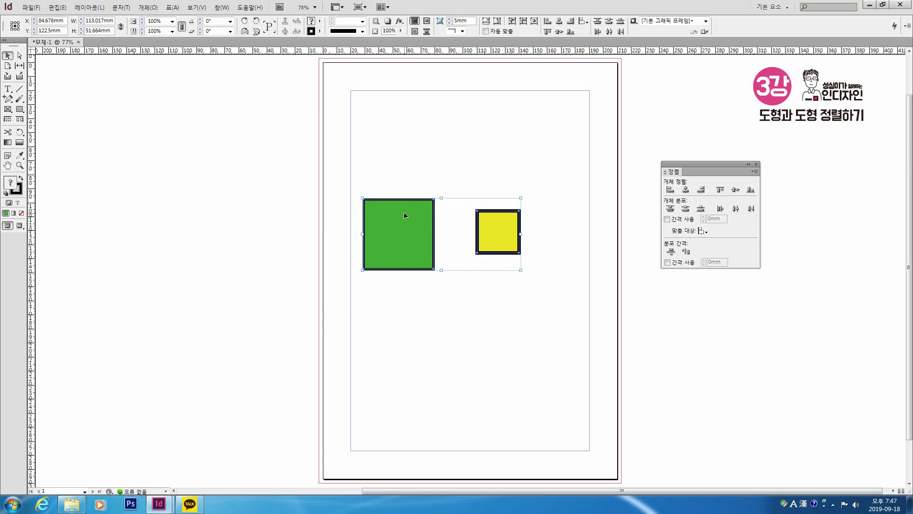
Clear the selection and select the green and yellow squares together again
click(418, 177)
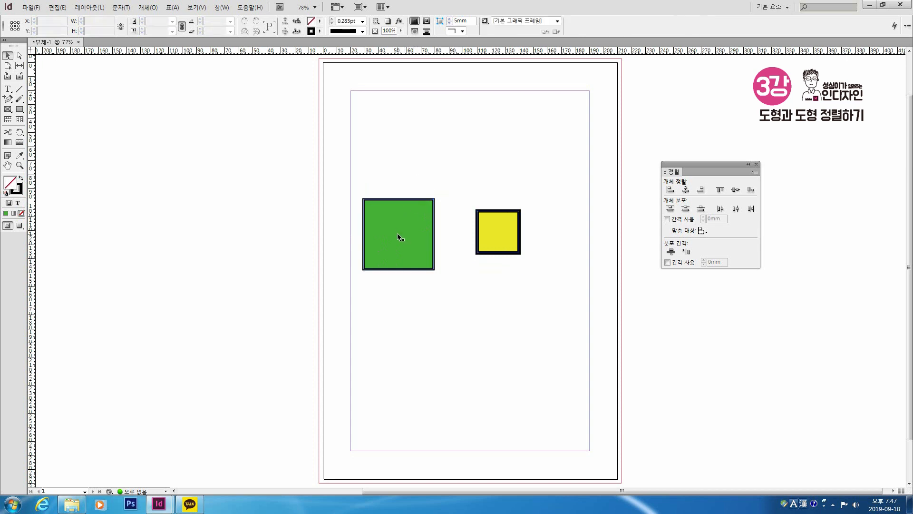
click(397, 233)
shift+click(495, 234)
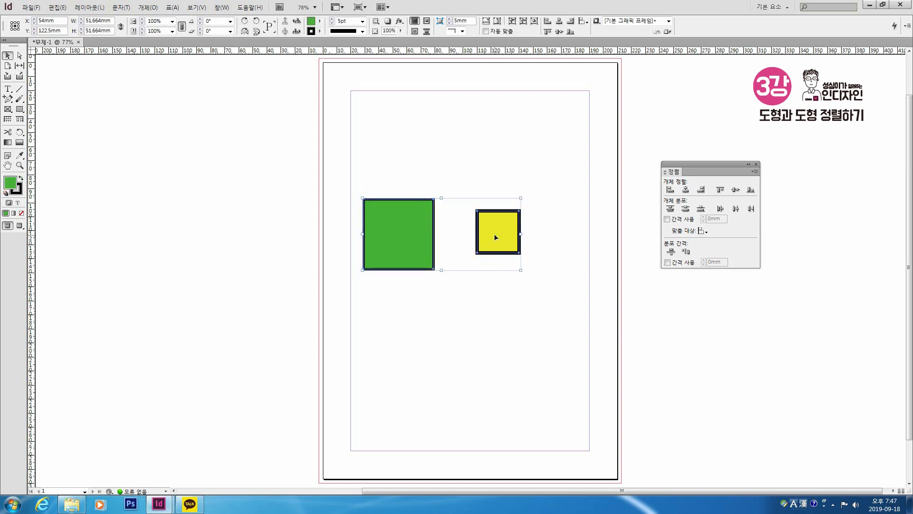
Set the green square as the key object for alignment, switch to the yellow square, and return to the green one
click(418, 246)
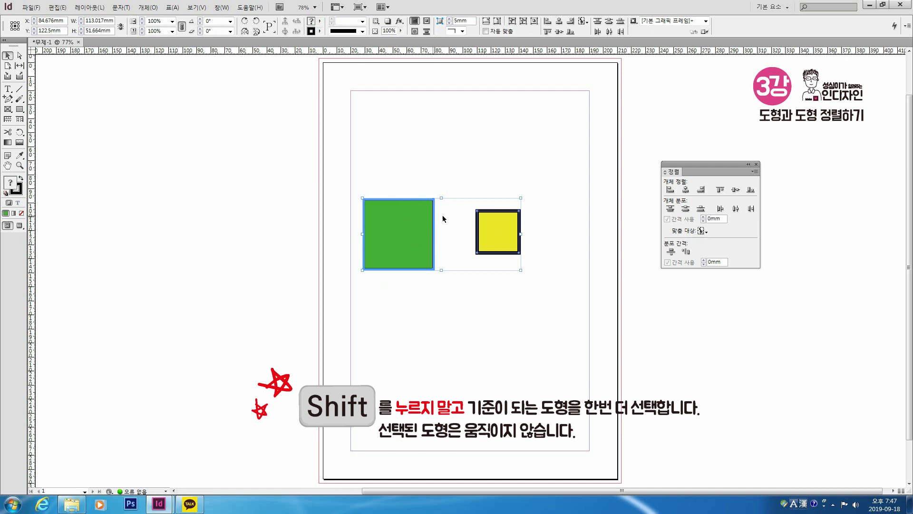
click(488, 226)
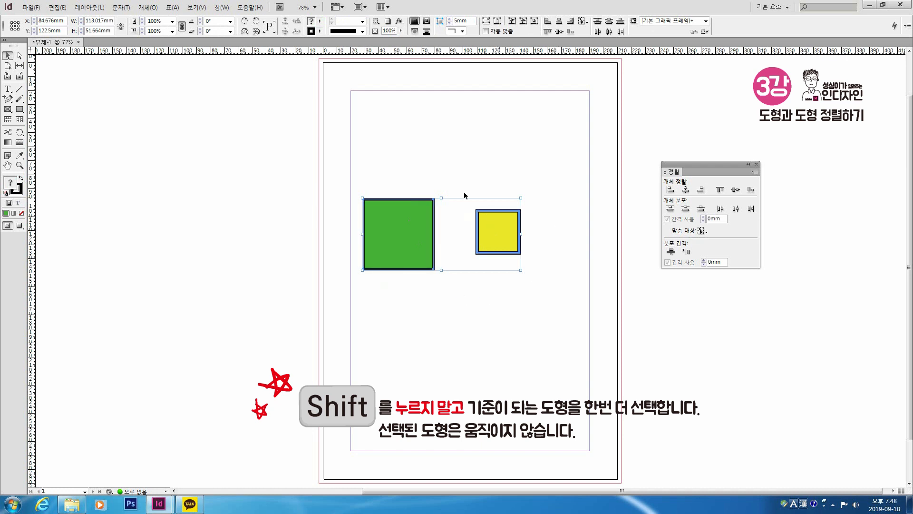
click(417, 250)
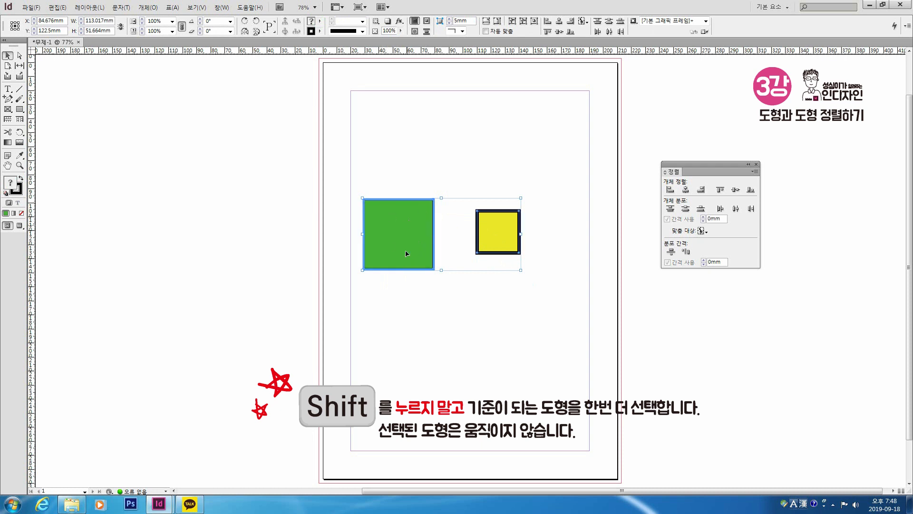
Align the yellow square to the green key square by horizontal and vertical centres, clear the selection, and undo both alignments
click(685, 190)
click(735, 189)
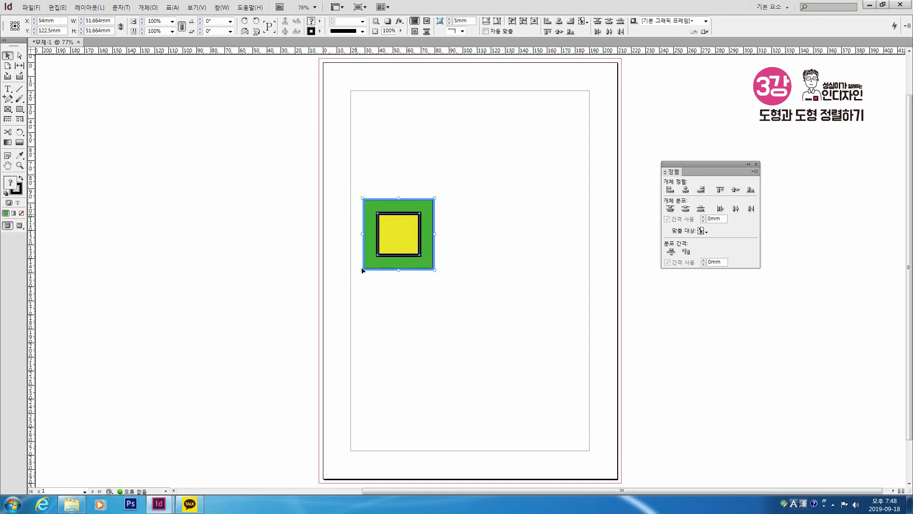
click(388, 318)
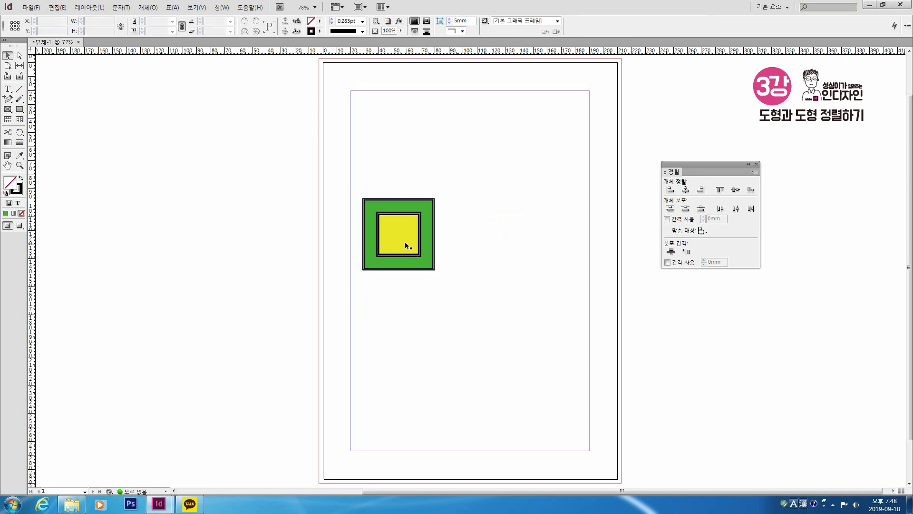
key(ctrl+z)
key(ctrl+z)
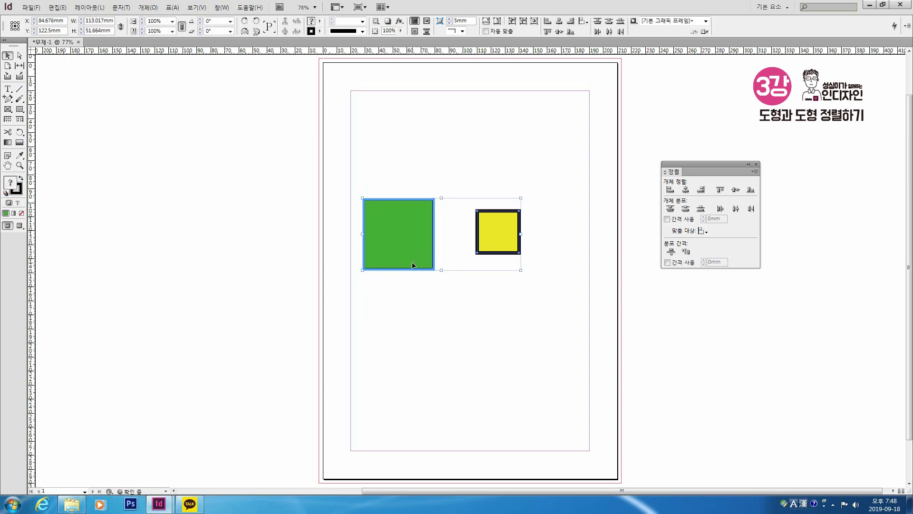
Reselect both squares with the green one as key object and centre the yellow square on it horizontally and vertically
click(475, 317)
click(408, 251)
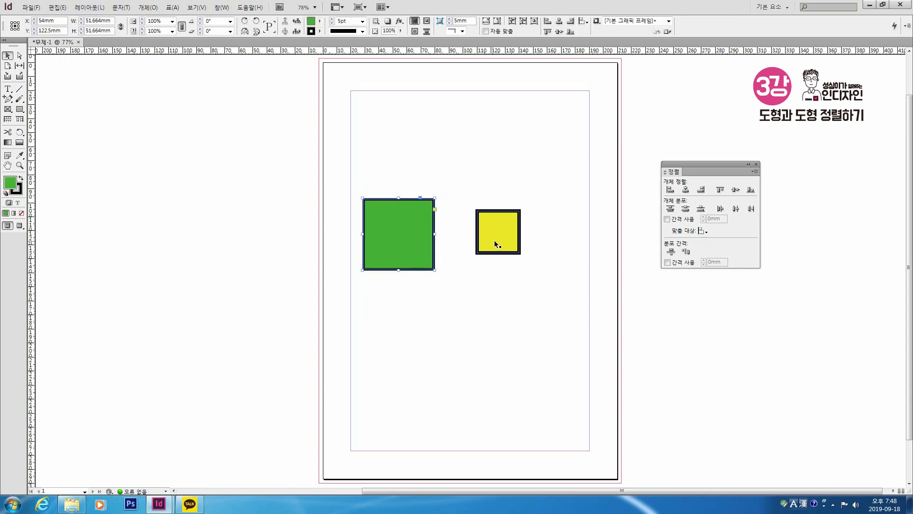
shift+click(496, 241)
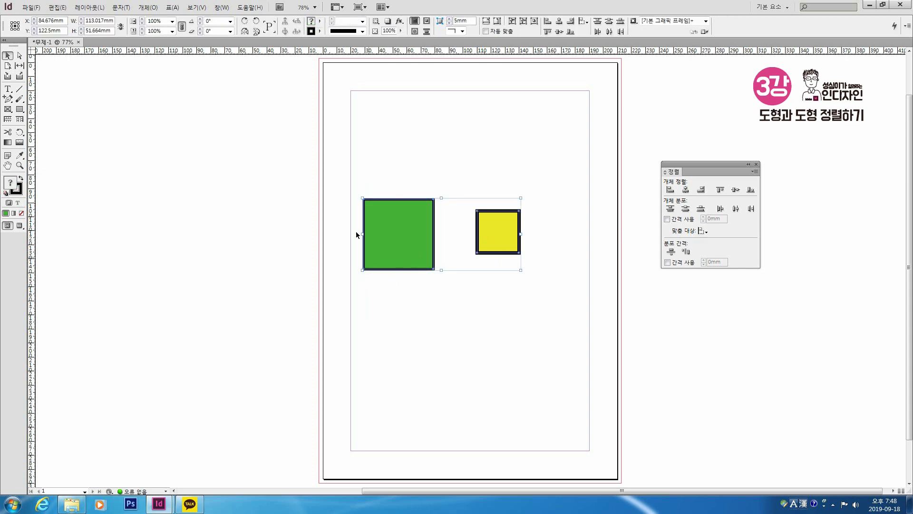
click(401, 249)
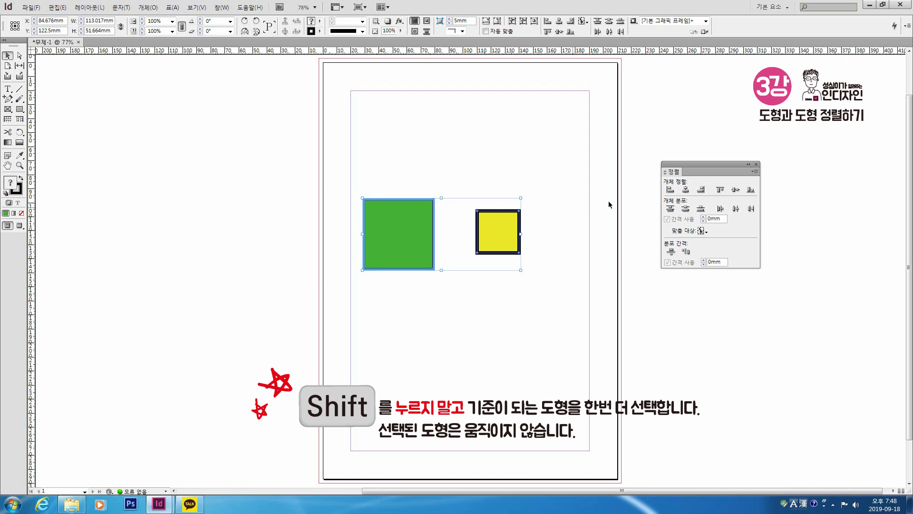
click(685, 190)
click(734, 190)
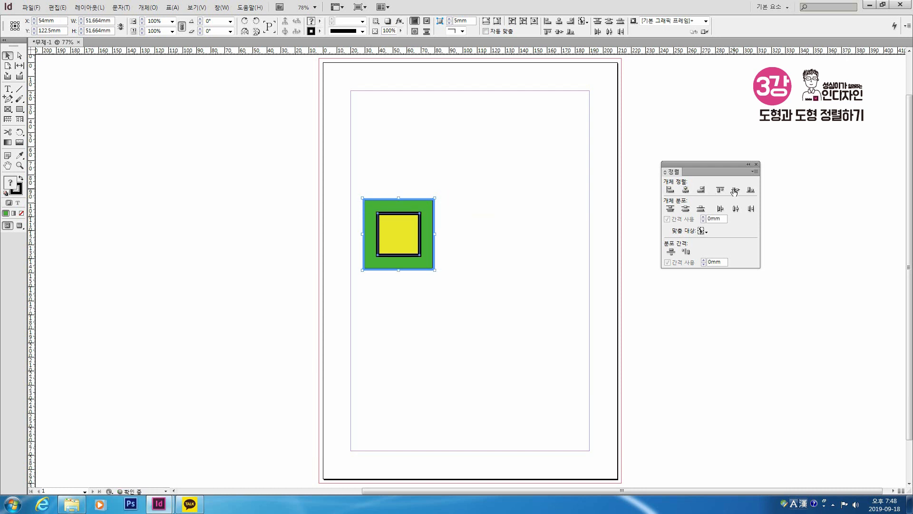